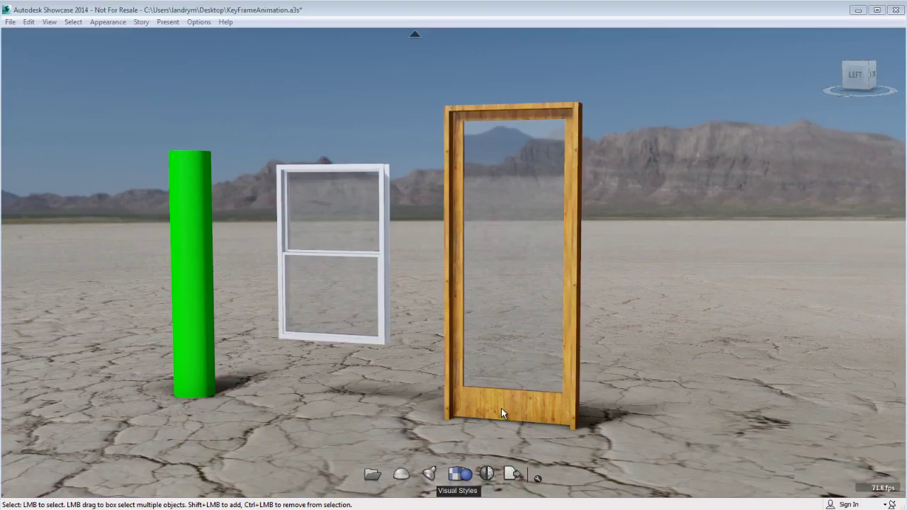
Step: Show the scene's behaviors and triggers, and display the transform handles on the wooden door's glass
{"action": "middle_click_drag", "start_coordinate": [411, 318], "coordinate": [601, 356]}
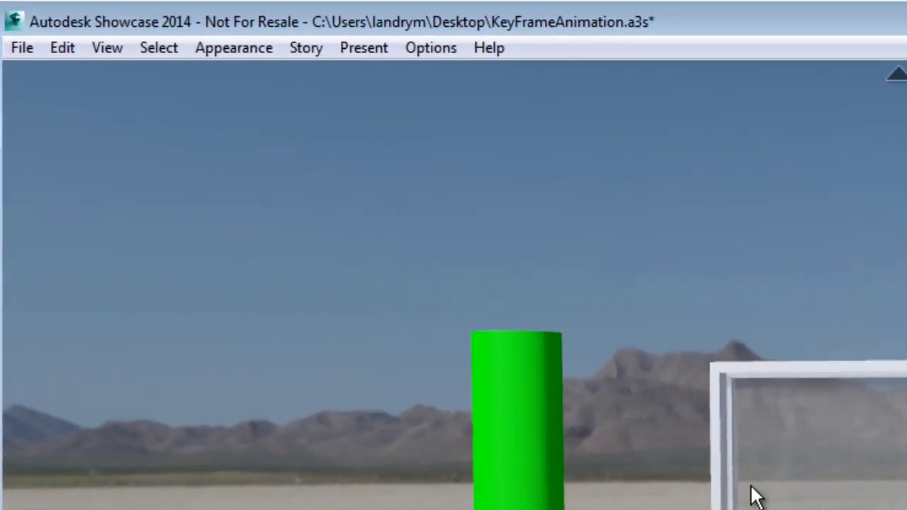
{"action": "key", "text": "b"}
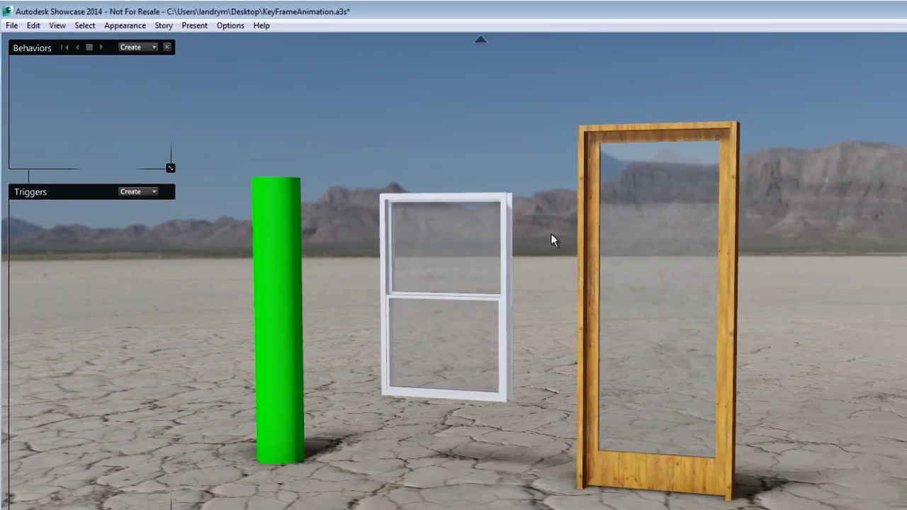
{"action": "left_click", "coordinate": [616, 342]}
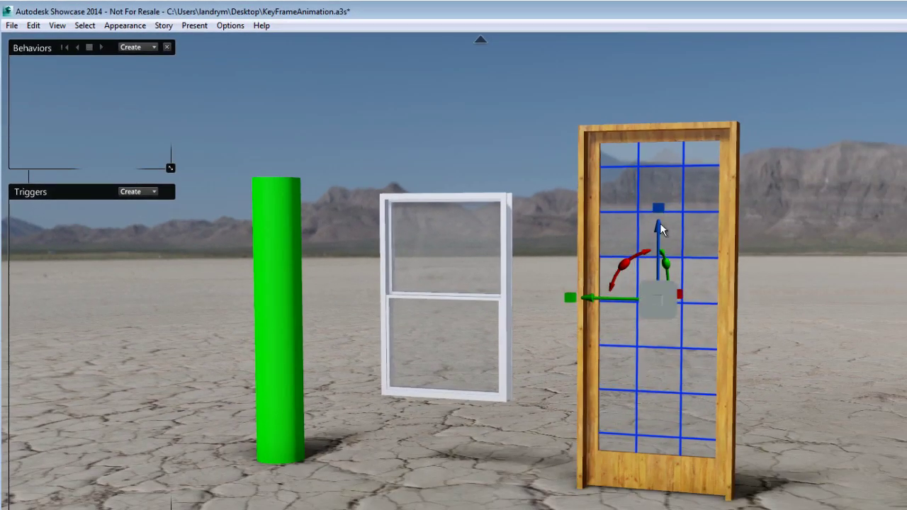
{"action": "key", "text": "h"}
{"action": "key", "text": "h"}
{"action": "key", "text": "h"}
{"action": "key", "text": "h"}
{"action": "middle_click_drag", "start_coordinate": [662, 303], "coordinate": [565, 330], "text": "alt"}
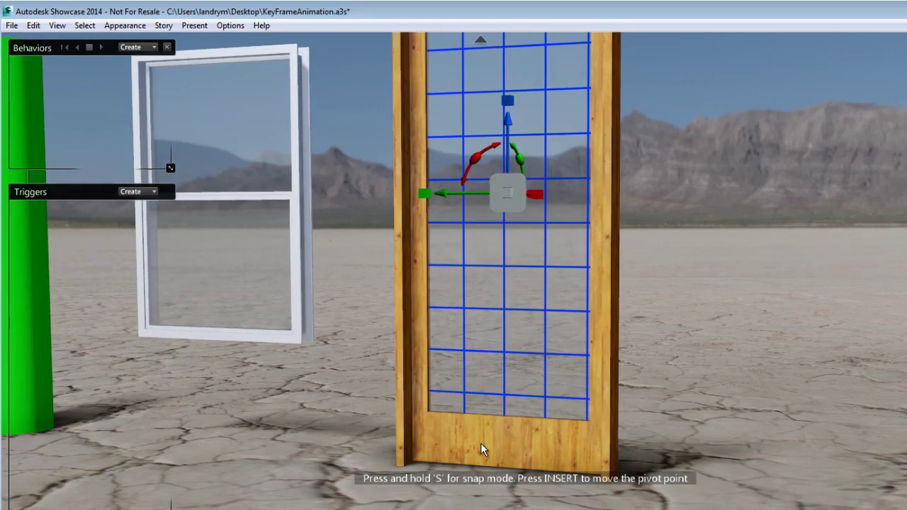
{"action": "left_click", "coordinate": [480, 443]}
{"action": "left_click", "coordinate": [492, 363]}
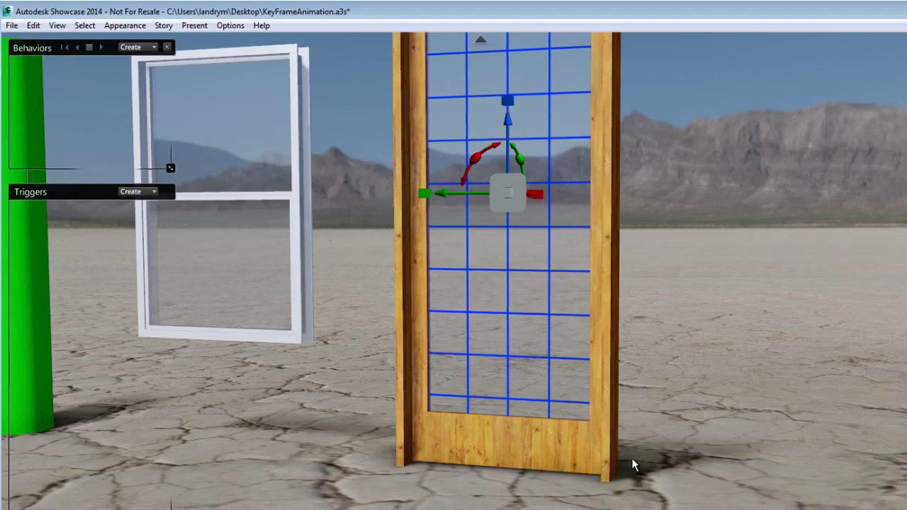
Step: Open the Organizer and select the whole Door group inside ObjectForAnimation.FBX
{"action": "key", "text": "o"}
{"action": "left_click", "coordinate": [842, 268]}
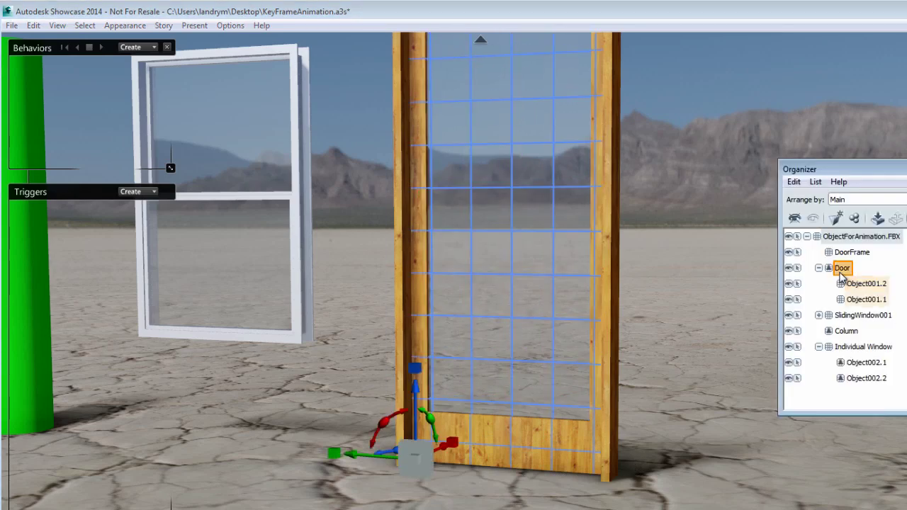
{"action": "middle_click_drag", "start_coordinate": [494, 270], "coordinate": [483, 362]}
{"action": "scroll", "coordinate": [482, 362], "scroll_direction": "down", "scroll_amount": 1}
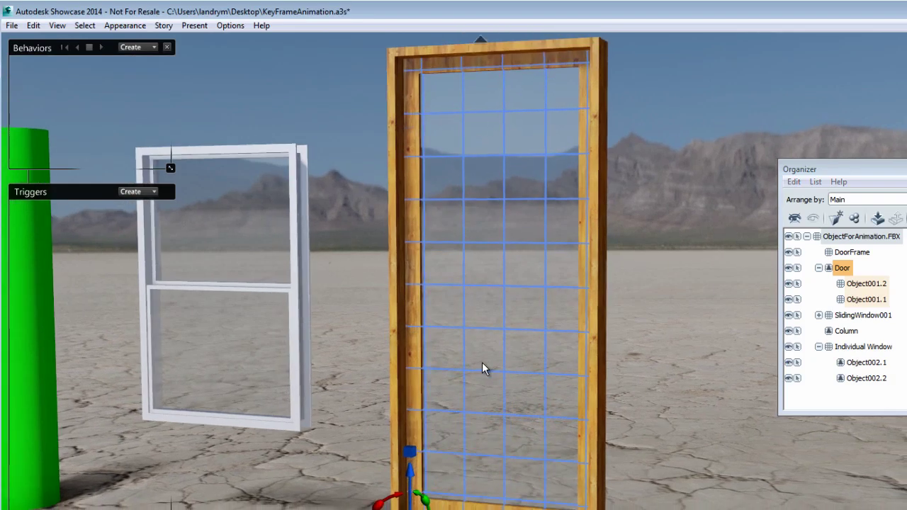
{"action": "scroll", "coordinate": [482, 363], "scroll_direction": "down", "scroll_amount": 1}
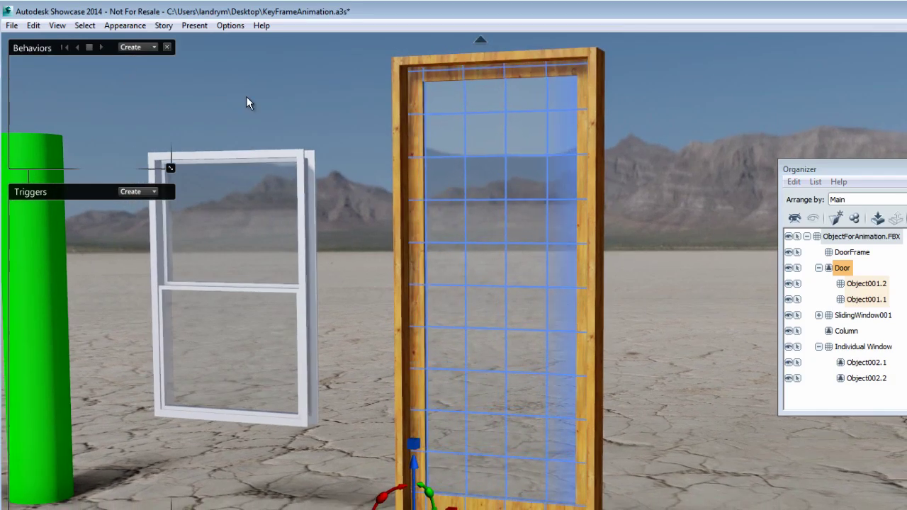
Step: Create a keyframe animation behavior for the selected door and name it Door
{"action": "left_click", "coordinate": [154, 48]}
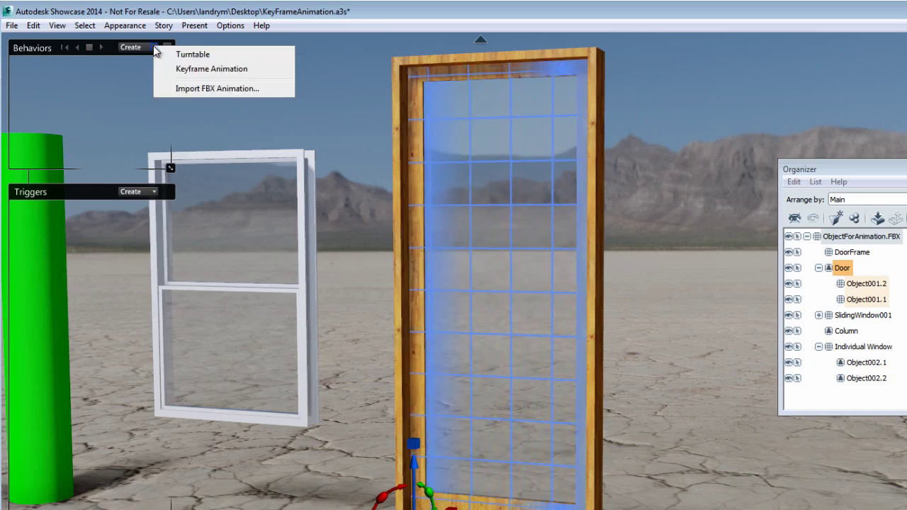
{"action": "left_click", "coordinate": [202, 69]}
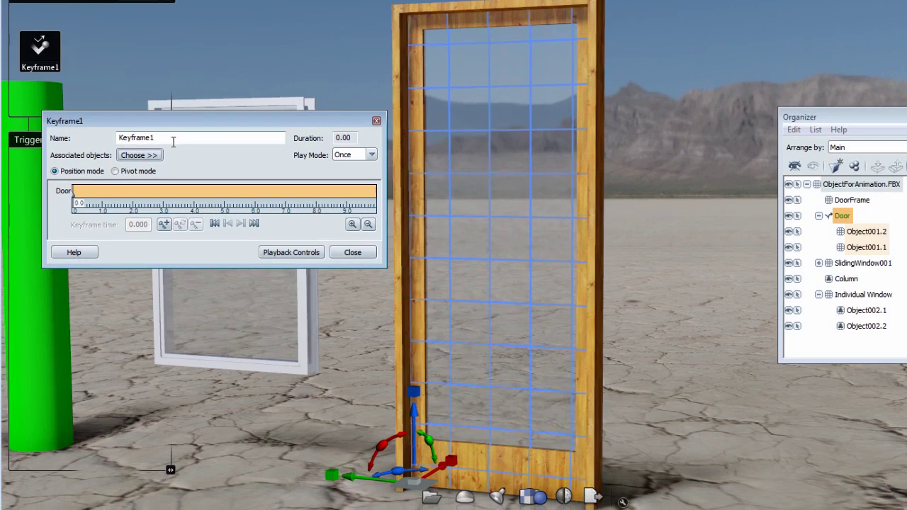
{"action": "left_click_drag", "start_coordinate": [173, 141], "coordinate": [67, 139]}
{"action": "type", "text": "Door"}
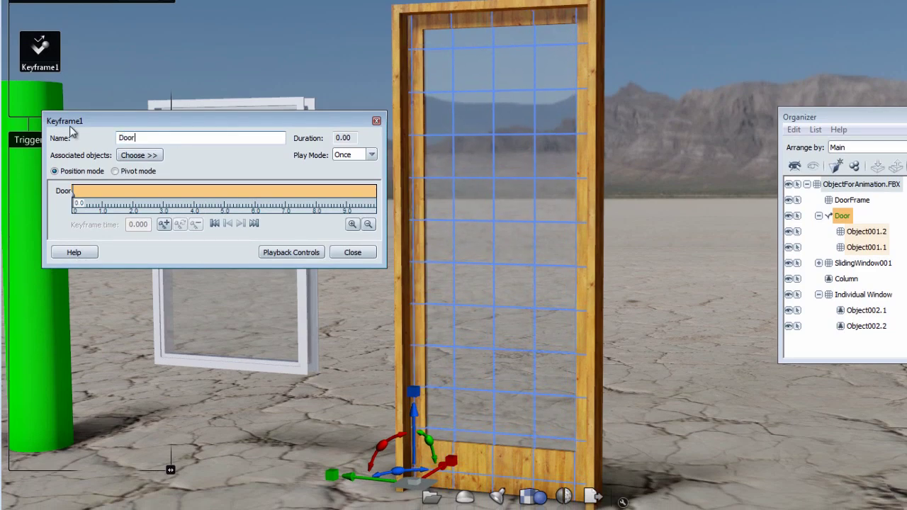
{"action": "left_click", "coordinate": [156, 156]}
{"action": "left_click", "coordinate": [193, 167]}
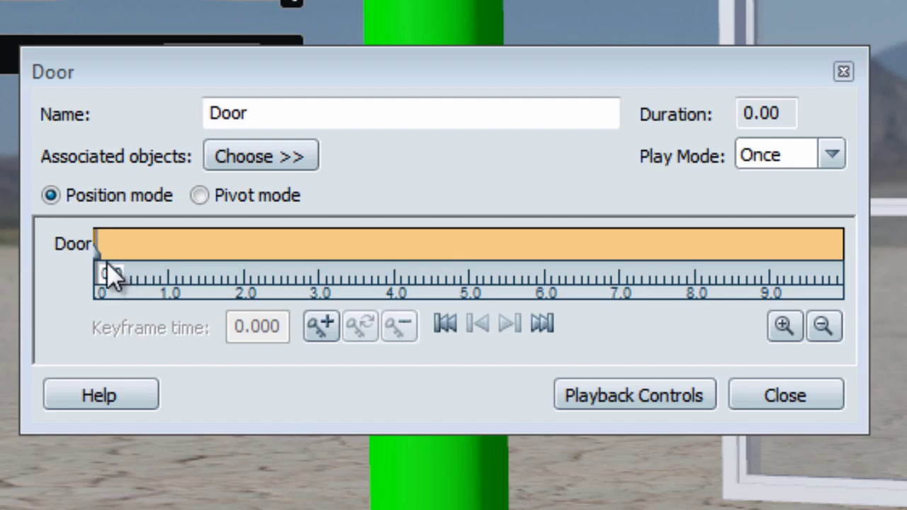
Step: Move the Door animation's first keyframe along the timeline and set its time to 3.0 seconds
{"action": "left_click", "coordinate": [97, 255]}
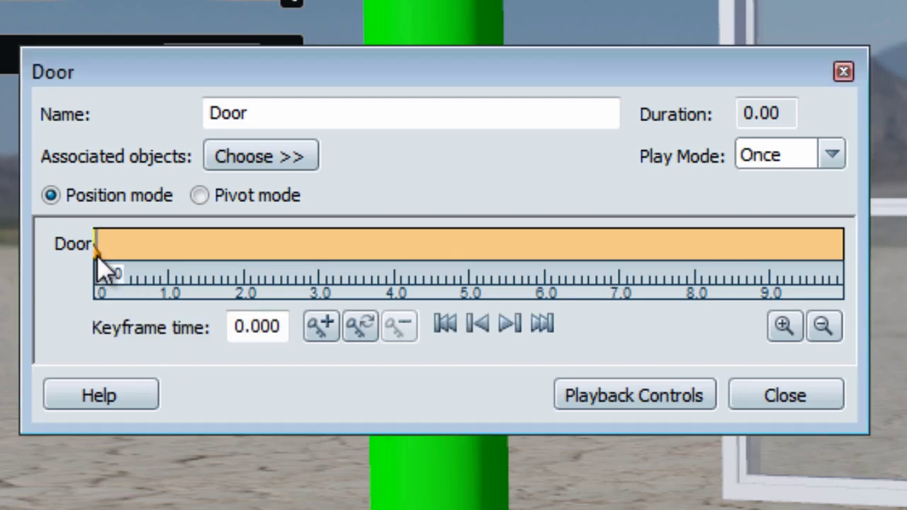
{"action": "mouse_move", "coordinate": [97, 256]}
{"action": "left_mouse_down"}
{"action": "mouse_move", "coordinate": [185, 272]}
{"action": "mouse_move", "coordinate": [627, 283]}
{"action": "mouse_move", "coordinate": [283, 280]}
{"action": "left_mouse_up"}
{"action": "left_click_drag", "start_coordinate": [282, 320], "coordinate": [205, 327]}
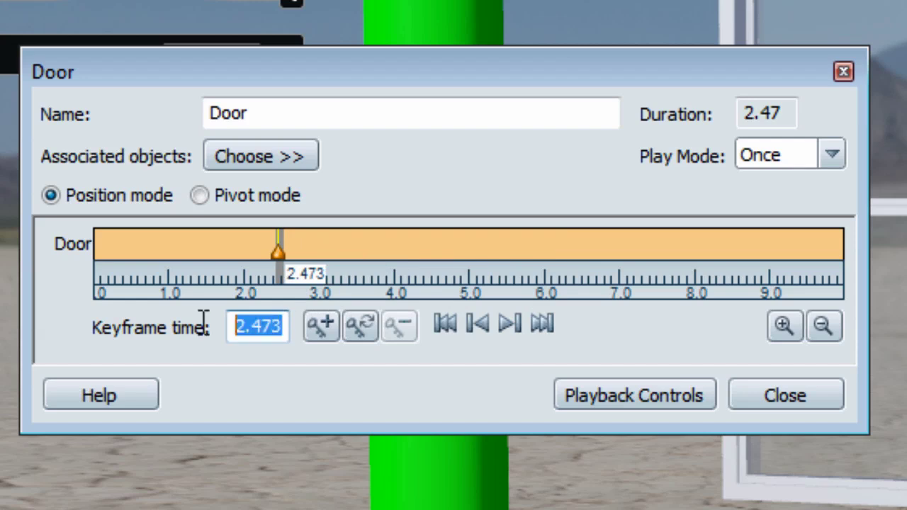
{"action": "type", "text": "3.0"}
{"action": "key", "text": "Return"}
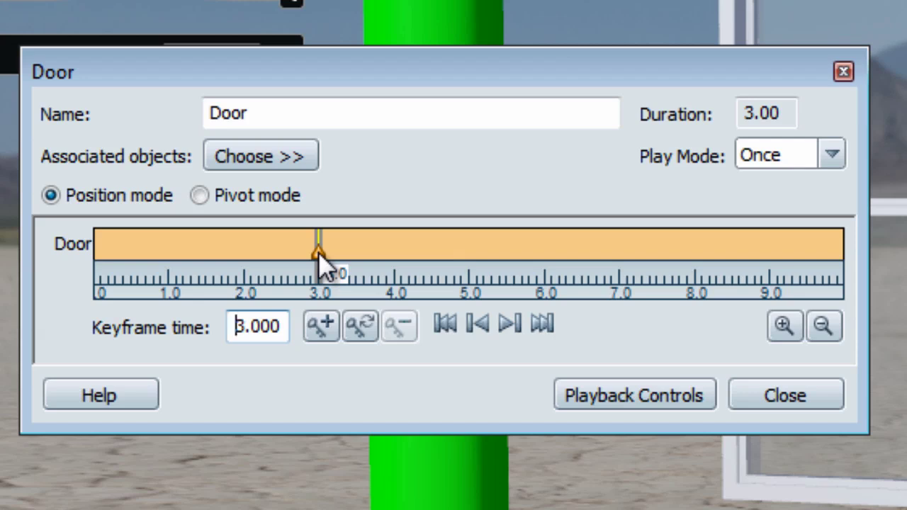
Step: Add three more keyframes to the Door timeline at 4, 5 and 6 seconds
{"action": "left_click", "coordinate": [323, 325]}
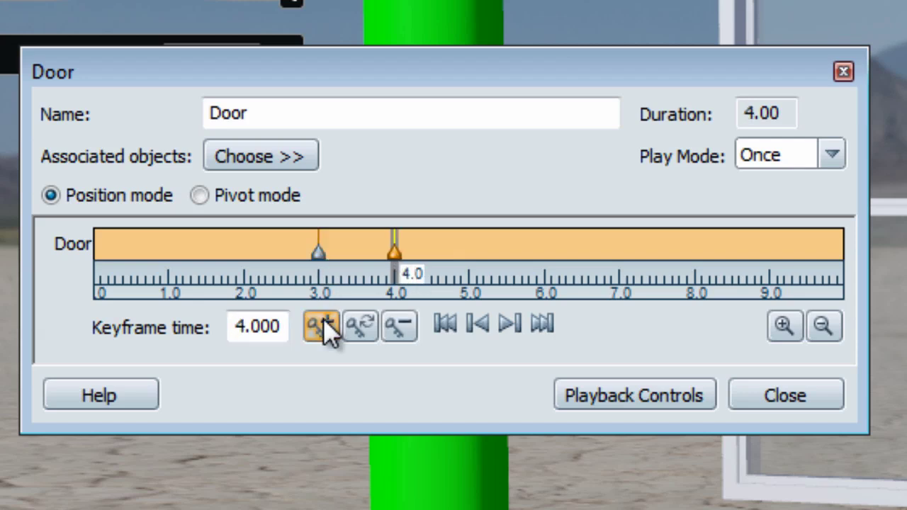
{"action": "left_click", "coordinate": [323, 324]}
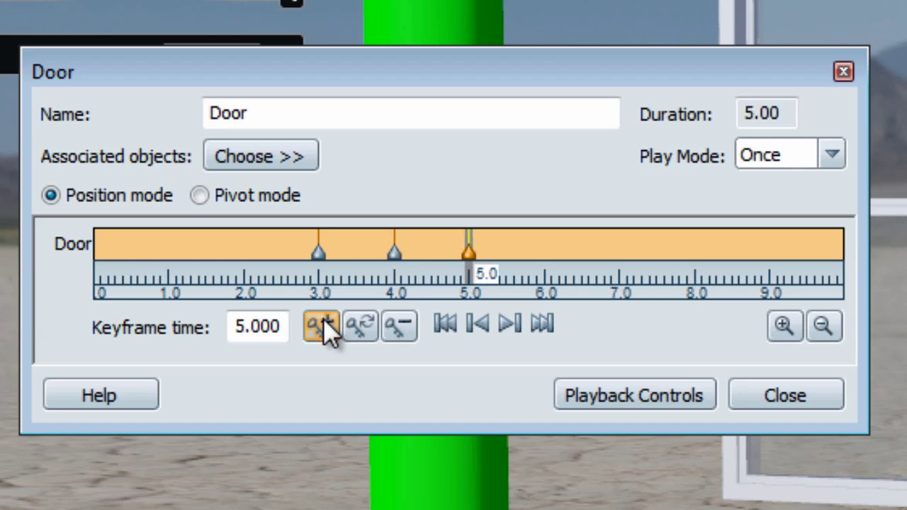
{"action": "left_click", "coordinate": [323, 322]}
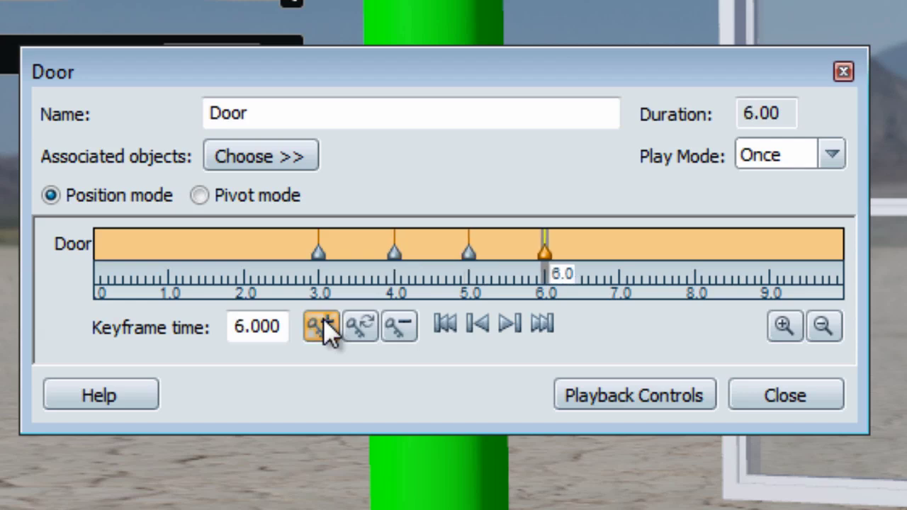
Step: Delete the Door keyframes at 6, 5 and 4 seconds
{"action": "left_click", "coordinate": [396, 331]}
{"action": "left_click", "coordinate": [470, 253]}
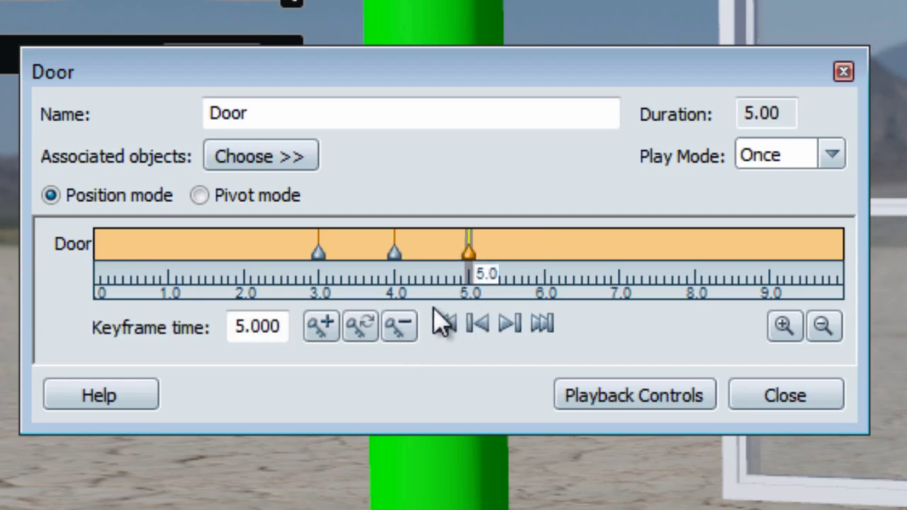
{"action": "left_click", "coordinate": [408, 324]}
{"action": "left_click", "coordinate": [395, 254]}
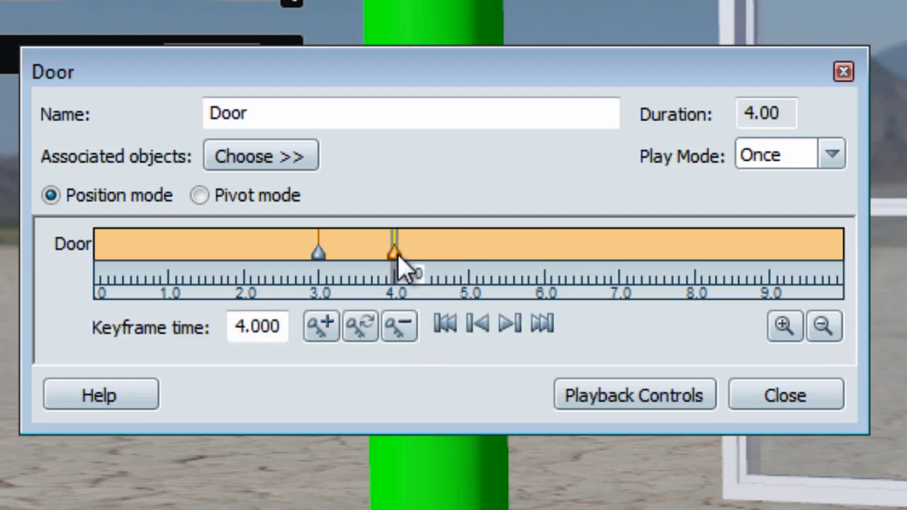
{"action": "left_click", "coordinate": [404, 318]}
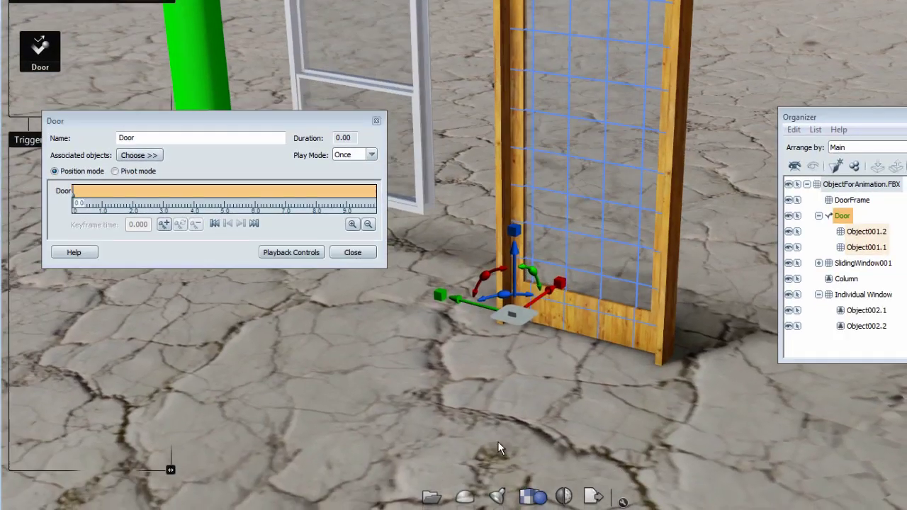
Step: Rotate the door 60 degrees about its vertical hinge axis and record the open position as a new keyframe
{"action": "left_click_drag", "start_coordinate": [553, 229], "coordinate": [481, 438]}
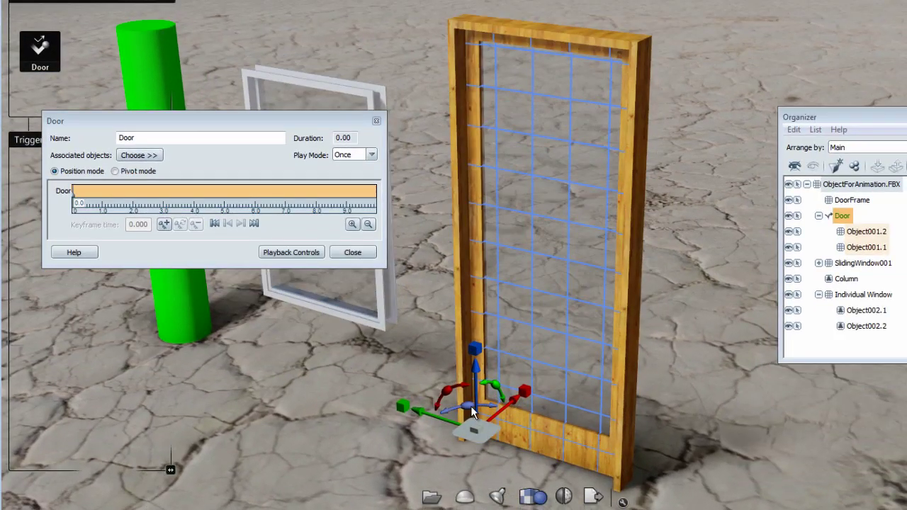
{"action": "left_click", "coordinate": [471, 405]}
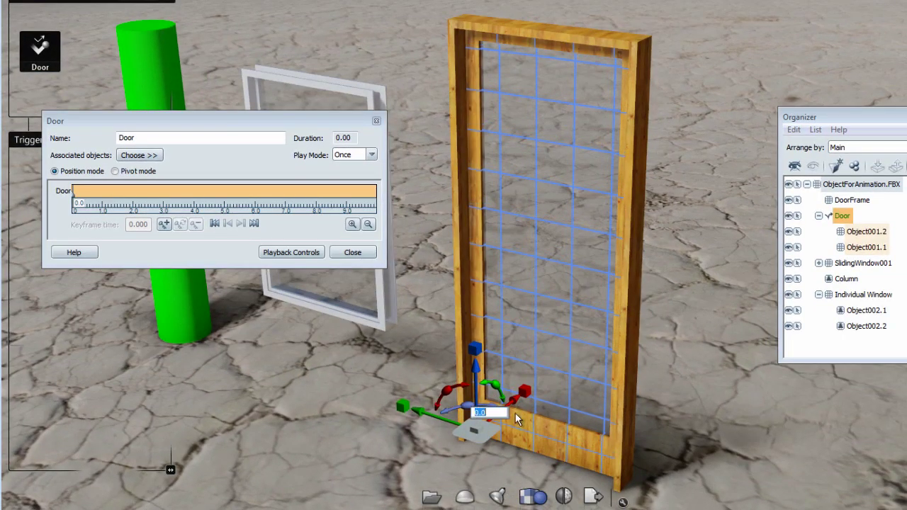
{"action": "type", "text": "60"}
{"action": "key", "text": "Return"}
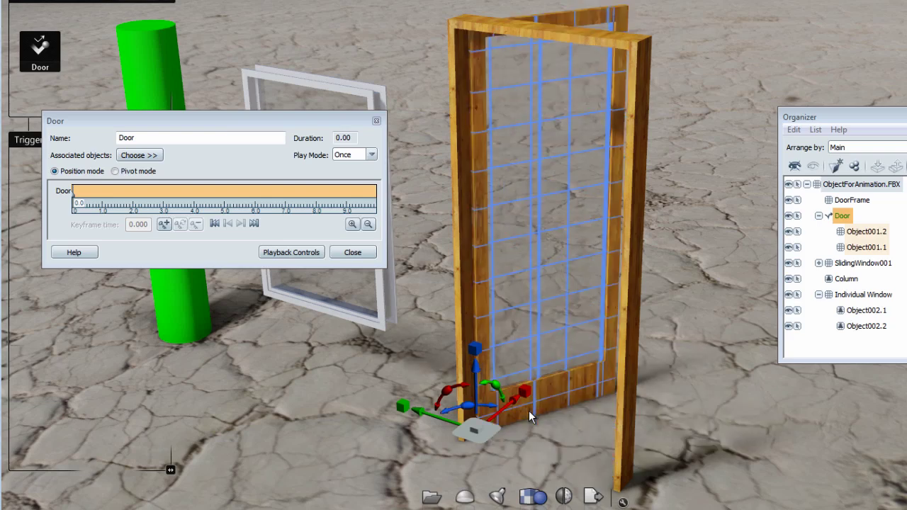
{"action": "left_click", "coordinate": [165, 224]}
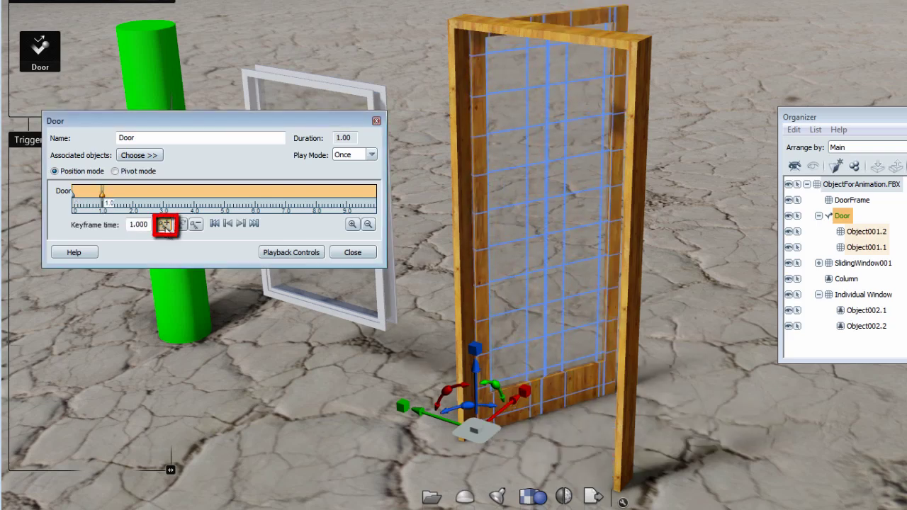
Step: Set the open-door keyframe's time to 2.0 seconds
{"action": "mouse_move", "coordinate": [100, 210]}
{"action": "left_mouse_down"}
{"action": "mouse_move", "coordinate": [140, 209]}
{"action": "mouse_move", "coordinate": [127, 226]}
{"action": "left_mouse_up"}
{"action": "type", "text": "2.0"}
{"action": "key", "text": "Return"}
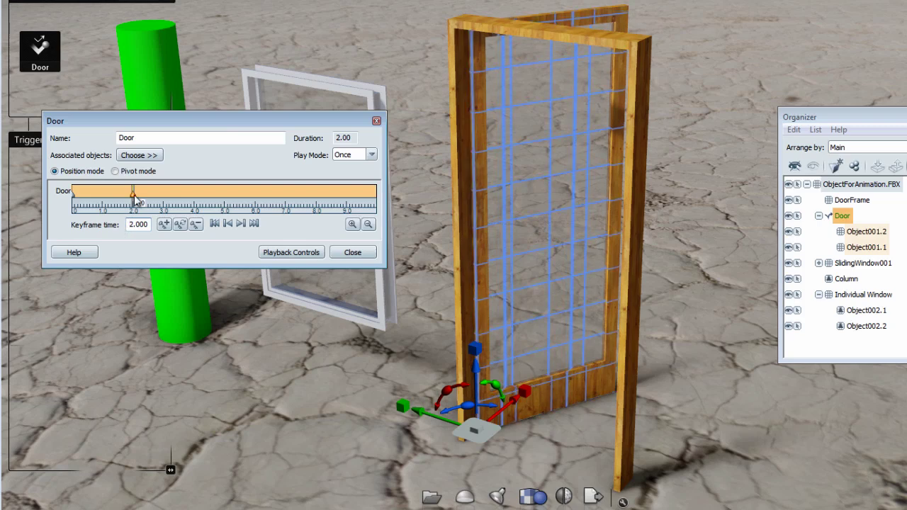
{"action": "mouse_move", "coordinate": [134, 201]}
{"action": "left_mouse_down"}
{"action": "mouse_move", "coordinate": [226, 202]}
{"action": "mouse_move", "coordinate": [135, 206]}
{"action": "mouse_move", "coordinate": [114, 223]}
{"action": "left_mouse_up"}
{"action": "type", "text": "2.0"}
{"action": "key", "text": "Return"}
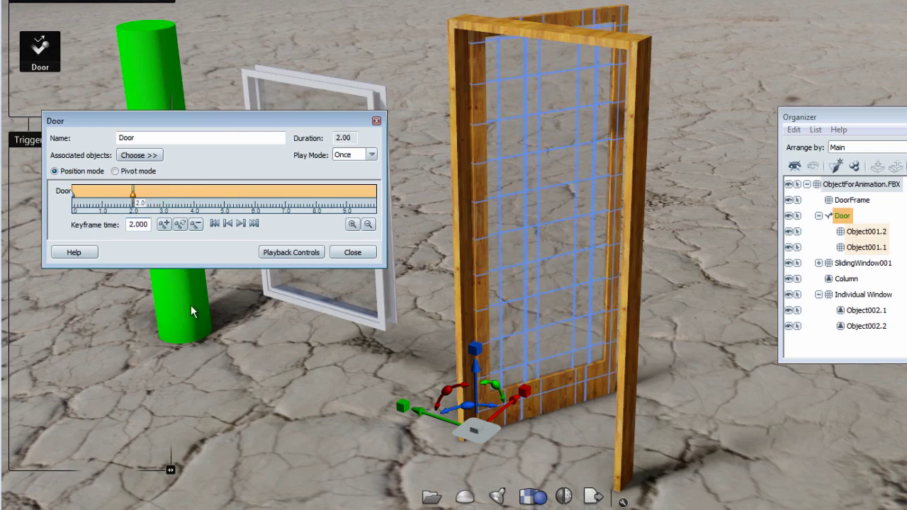
Step: Add another keyframe holding the door open and set its time to 5 seconds
{"action": "left_click", "coordinate": [164, 224]}
{"action": "left_click_drag", "start_coordinate": [164, 201], "coordinate": [224, 201]}
{"action": "left_click_drag", "start_coordinate": [149, 224], "coordinate": [95, 227]}
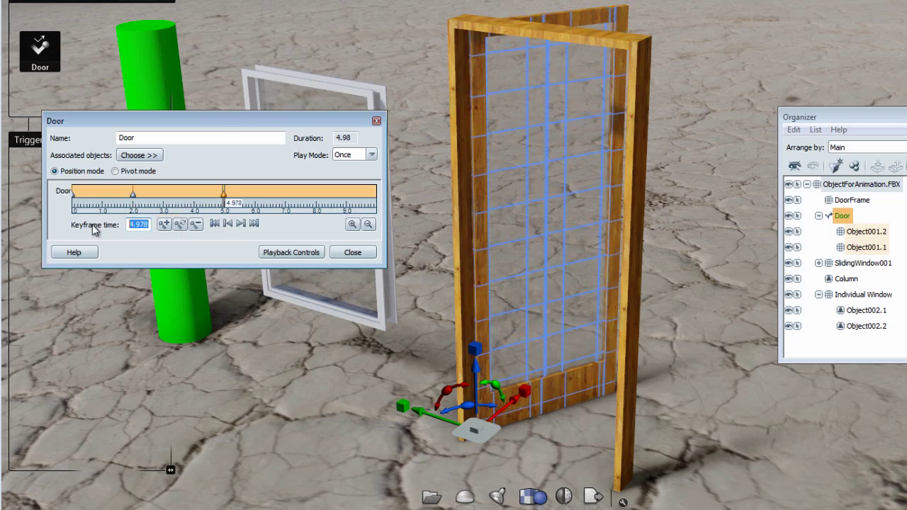
{"action": "type", "text": "5"}
{"action": "key", "text": "Return"}
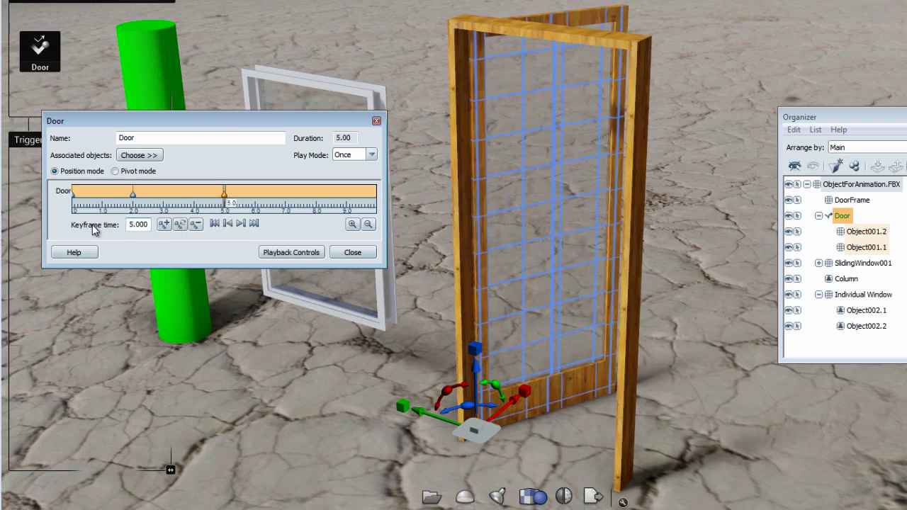
Step: Rotate the door -60 degrees about its vertical axis and record the closed position as a keyframe at 7 seconds
{"action": "left_click", "coordinate": [468, 409]}
{"action": "type", "text": "-60"}
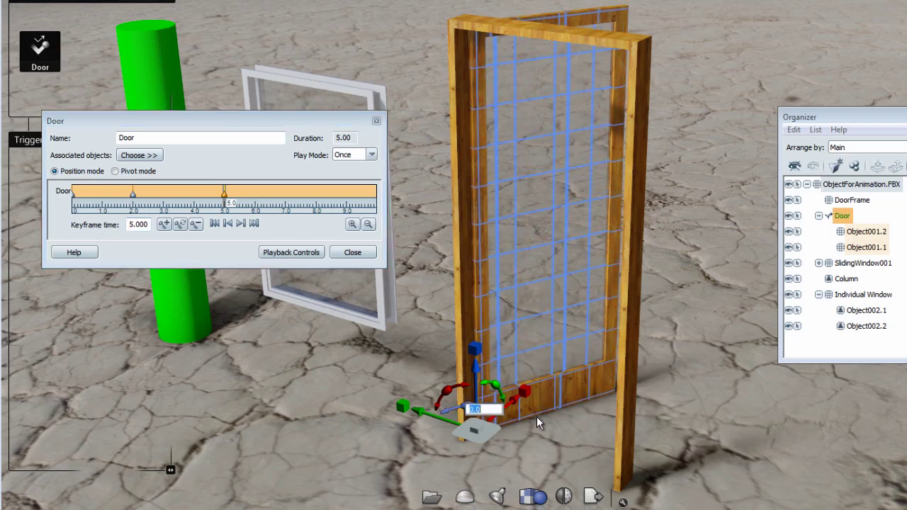
{"action": "key", "text": "Return"}
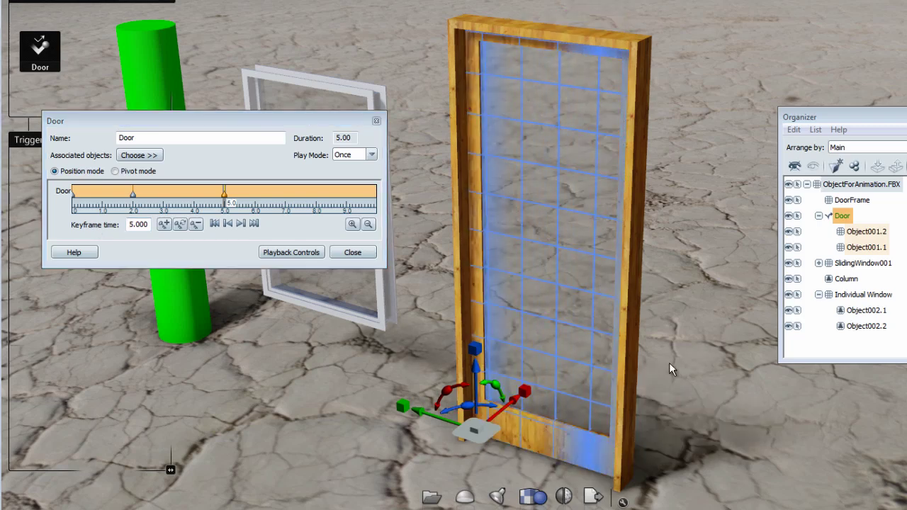
{"action": "left_click", "coordinate": [164, 224]}
{"action": "mouse_move", "coordinate": [256, 200]}
{"action": "left_mouse_down"}
{"action": "mouse_move", "coordinate": [287, 204]}
{"action": "mouse_move", "coordinate": [287, 216]}
{"action": "left_mouse_up"}
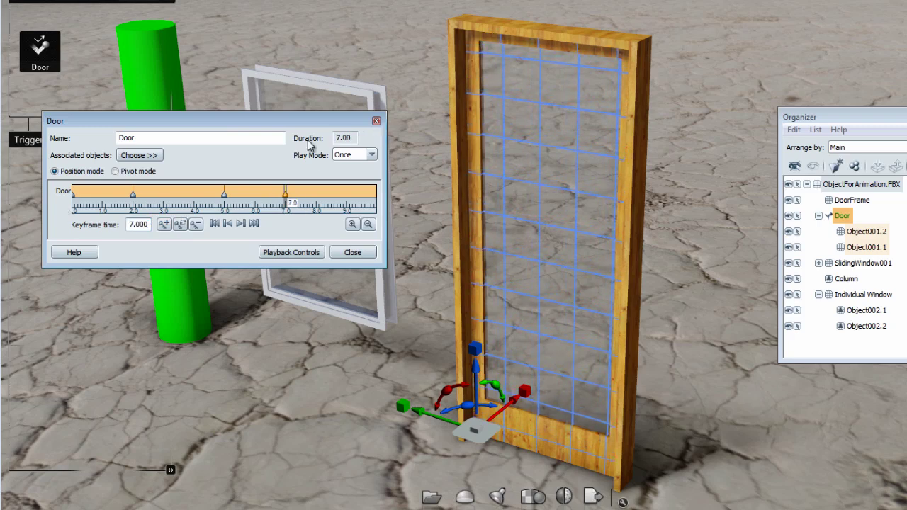
Step: Step through the Door animation's keyframes from the start, and open its playback controls
{"action": "left_click", "coordinate": [215, 224]}
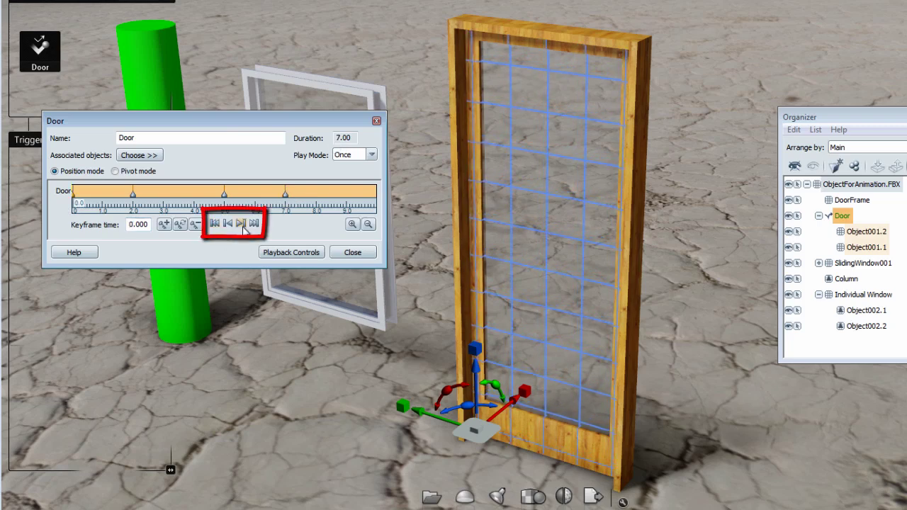
{"action": "left_click", "coordinate": [241, 224]}
{"action": "left_click", "coordinate": [241, 224]}
{"action": "left_click", "coordinate": [243, 225]}
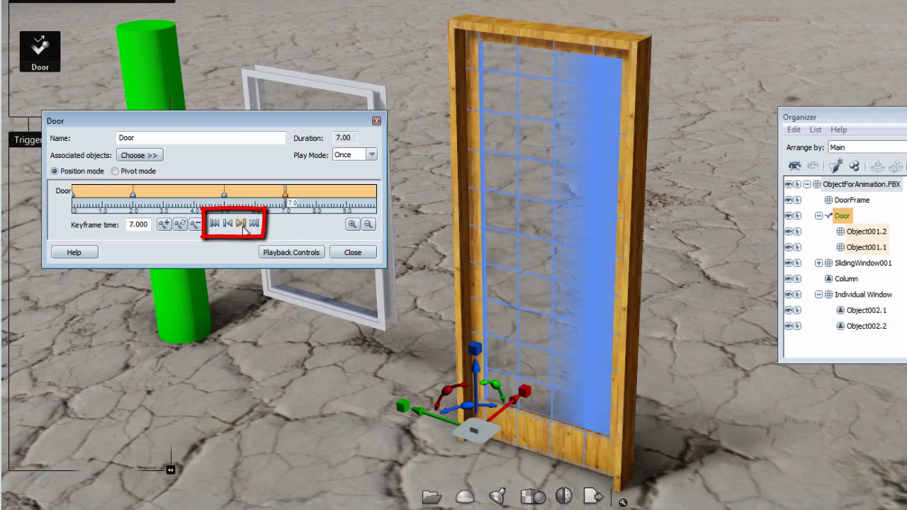
{"action": "left_click", "coordinate": [294, 256]}
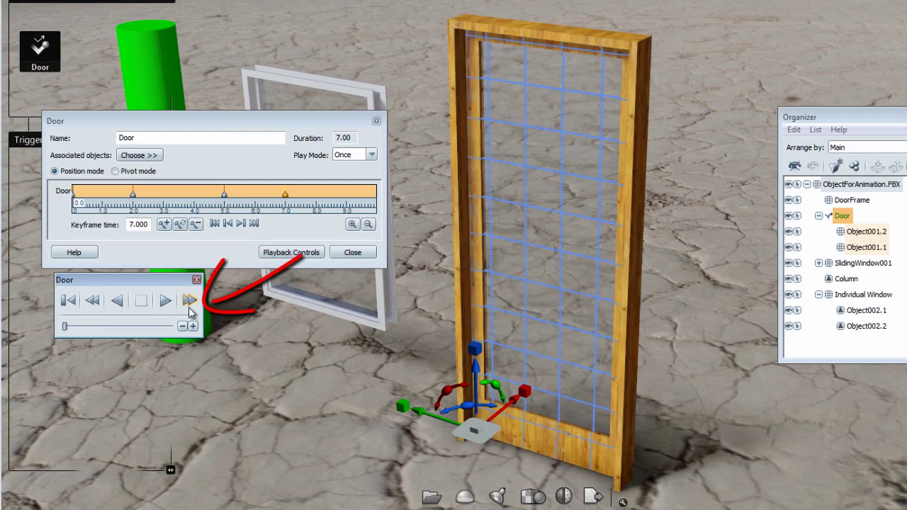
Step: Preview the Door animation, replay it from the start with the door deselected, and close its keyframe settings
{"action": "left_click", "coordinate": [165, 302]}
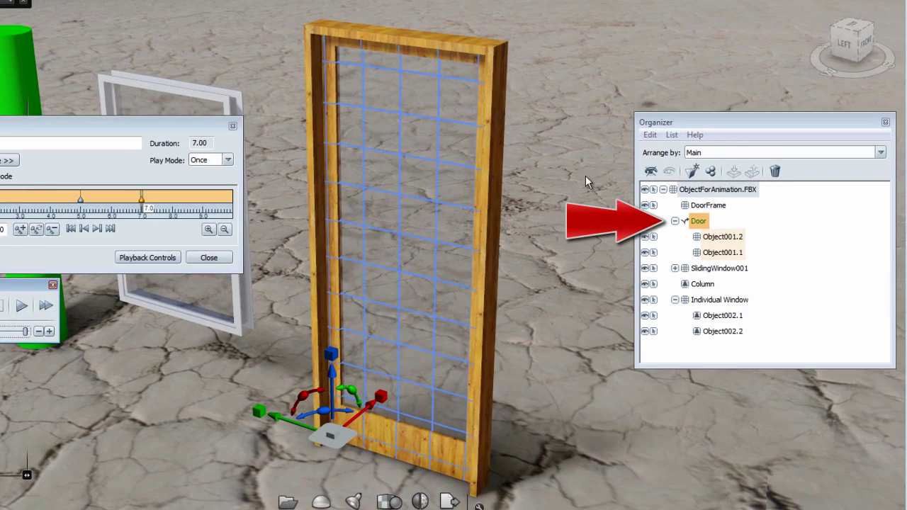
{"action": "left_click", "coordinate": [585, 176]}
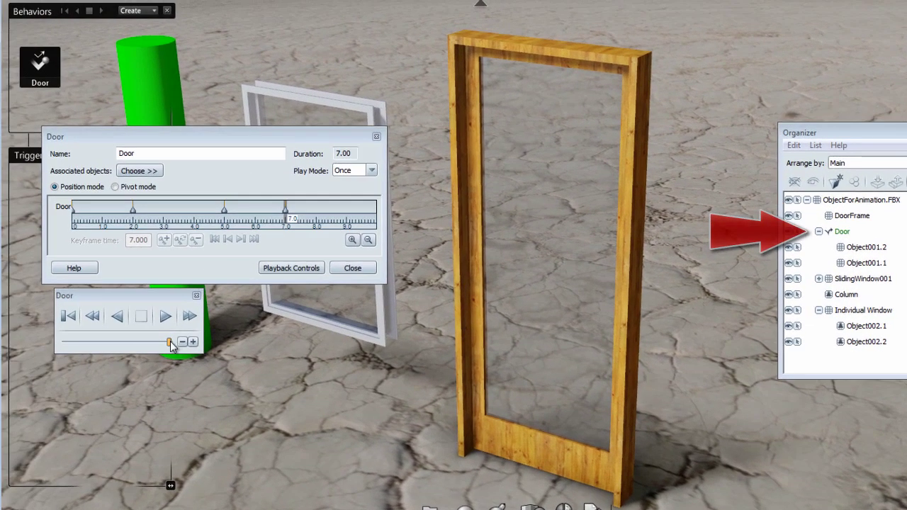
{"action": "left_click_drag", "start_coordinate": [25, 332], "coordinate": [20, 334]}
{"action": "mouse_move", "coordinate": [162, 344]}
{"action": "left_mouse_down"}
{"action": "mouse_move", "coordinate": [61, 346]}
{"action": "mouse_move", "coordinate": [181, 353]}
{"action": "mouse_move", "coordinate": [58, 353]}
{"action": "left_mouse_up"}
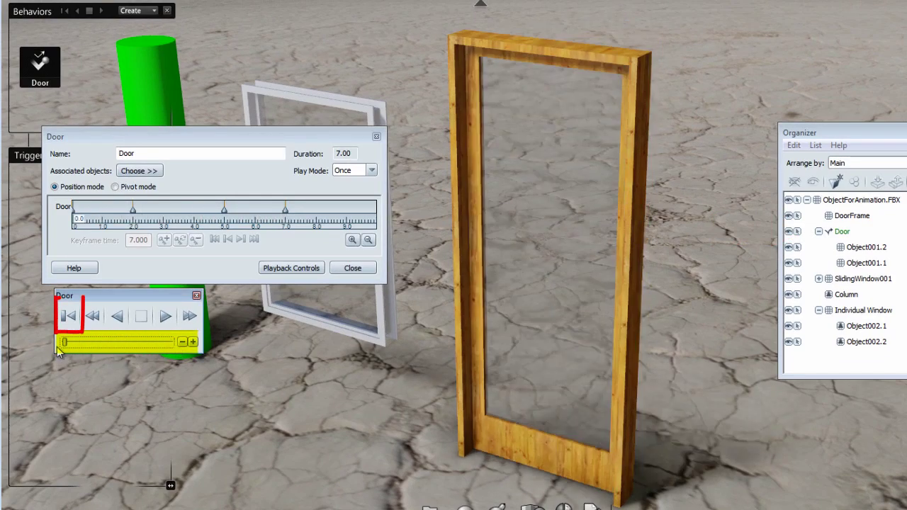
{"action": "left_click", "coordinate": [164, 319]}
{"action": "left_click", "coordinate": [166, 320]}
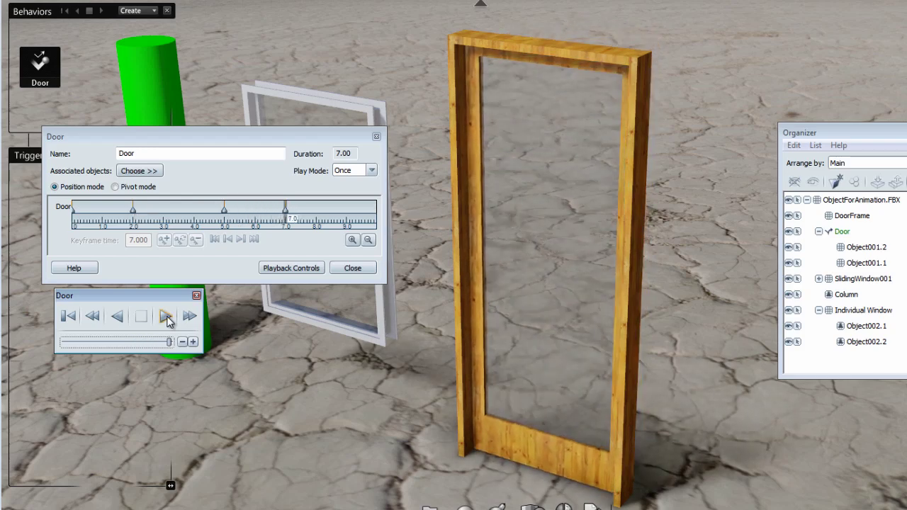
{"action": "left_click", "coordinate": [196, 297]}
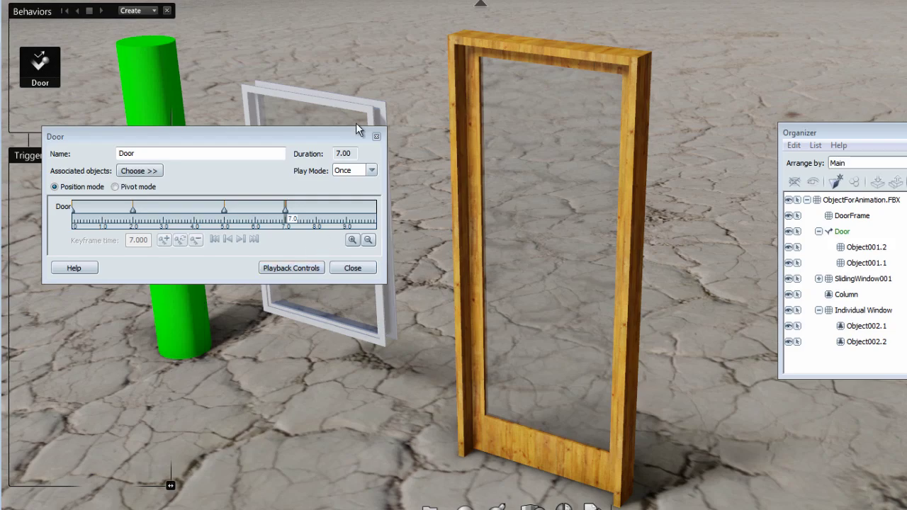
{"action": "left_click", "coordinate": [376, 138]}
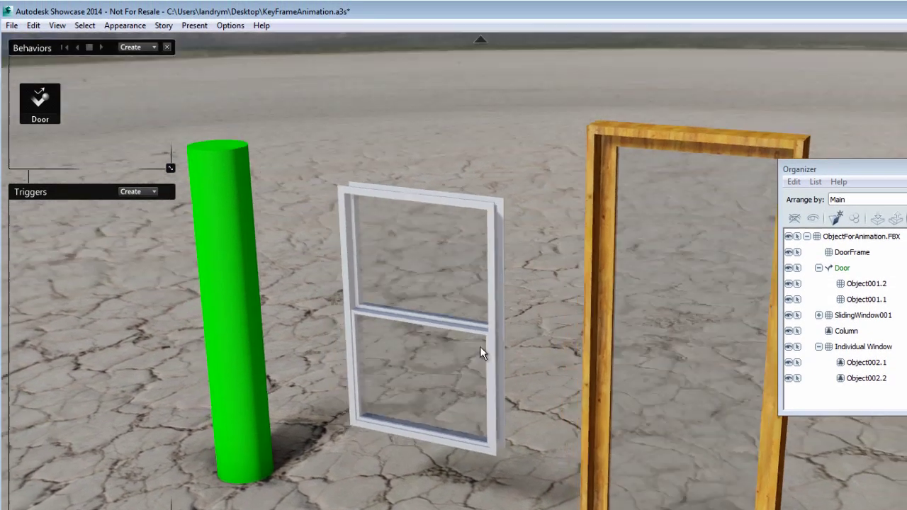
Step: Examine the white sliding window and identify the Individual Window group that holds its lower sash
{"action": "left_click_drag", "start_coordinate": [480, 346], "coordinate": [489, 282], "text": "alt"}
{"action": "middle_click_drag", "start_coordinate": [386, 424], "coordinate": [383, 314], "text": "alt"}
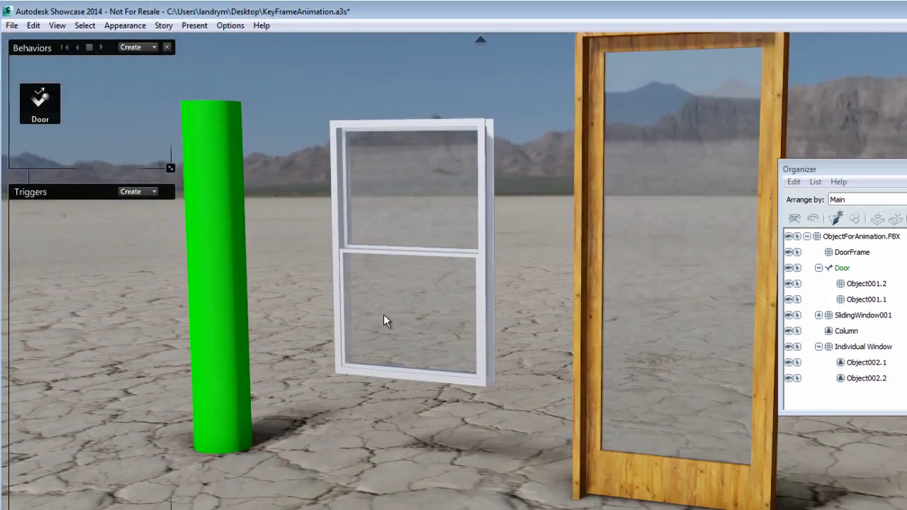
{"action": "scroll", "coordinate": [384, 314], "scroll_direction": "up", "scroll_amount": 2}
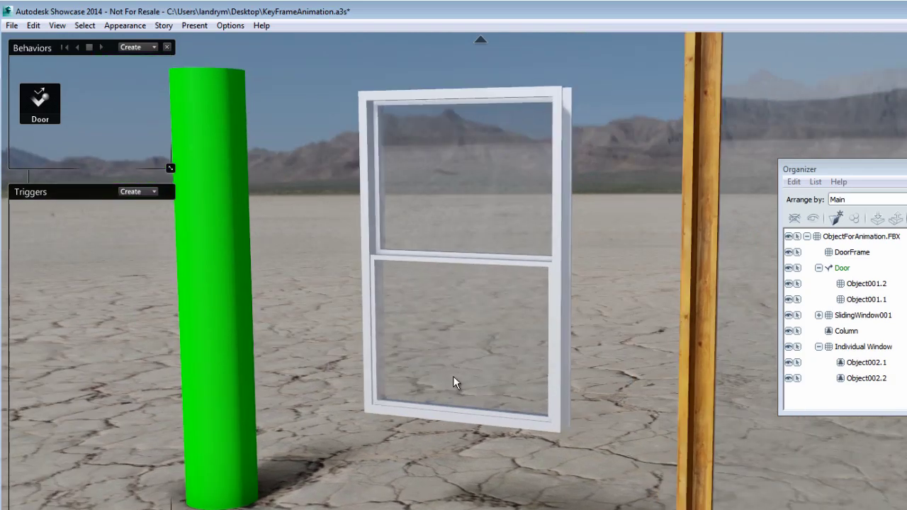
{"action": "left_click", "coordinate": [453, 376]}
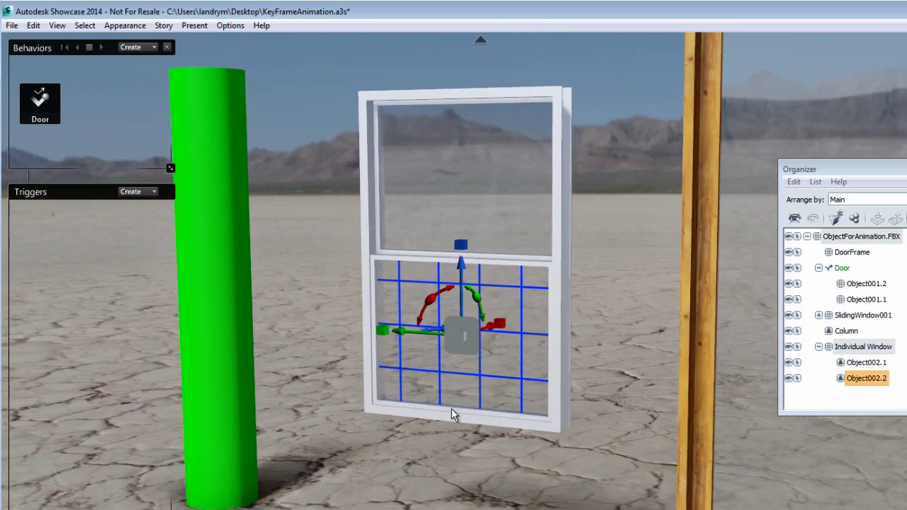
{"action": "left_click", "coordinate": [451, 409]}
{"action": "left_click", "coordinate": [863, 347]}
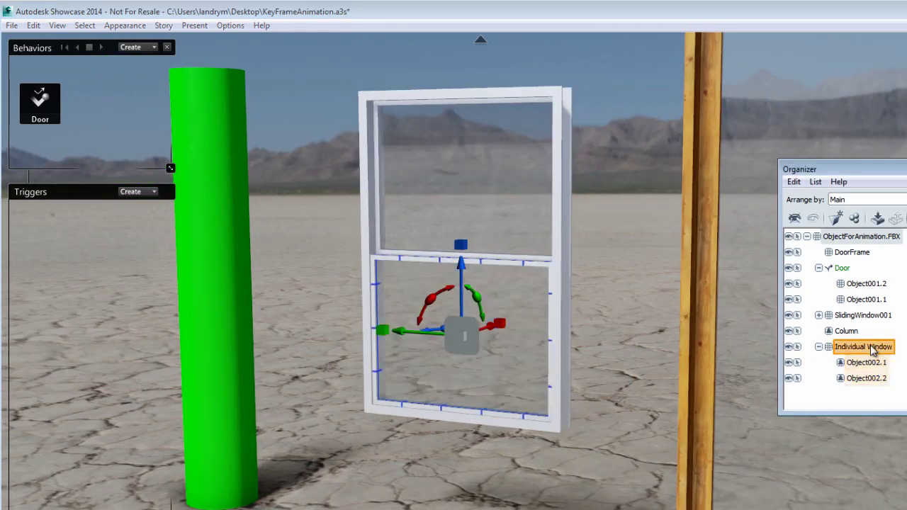
{"action": "left_click", "coordinate": [631, 341]}
{"action": "middle_click_drag", "start_coordinate": [516, 321], "coordinate": [456, 323], "text": "alt"}
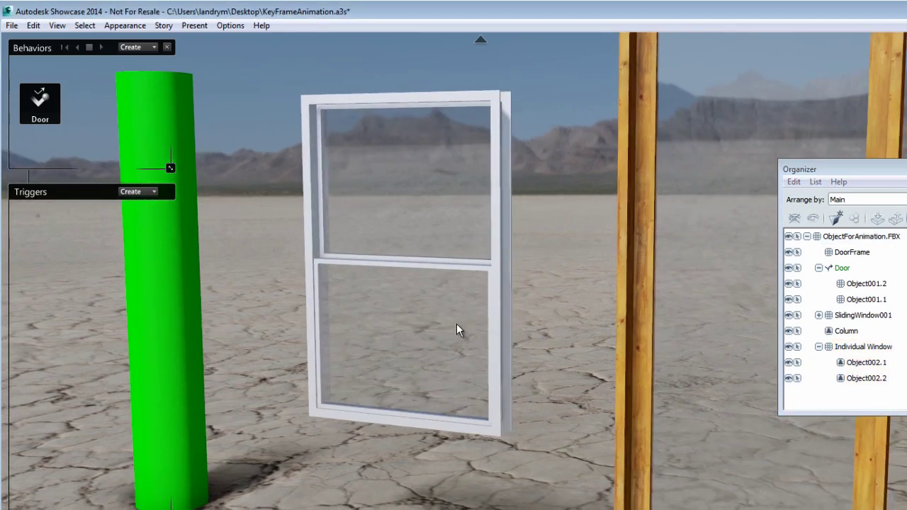
Step: Create a keyframe animation named "window" and add the Individual Window group as its associated object
{"action": "left_click", "coordinate": [153, 48]}
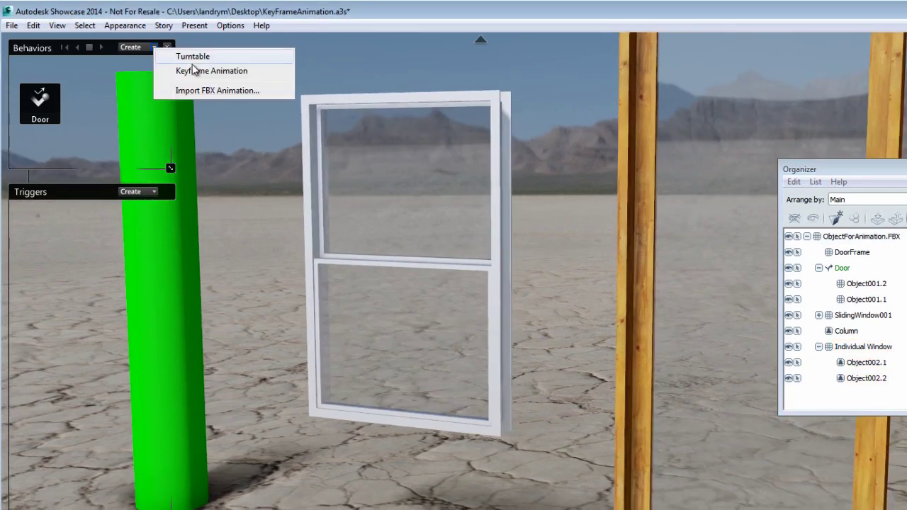
{"action": "left_click", "coordinate": [190, 70]}
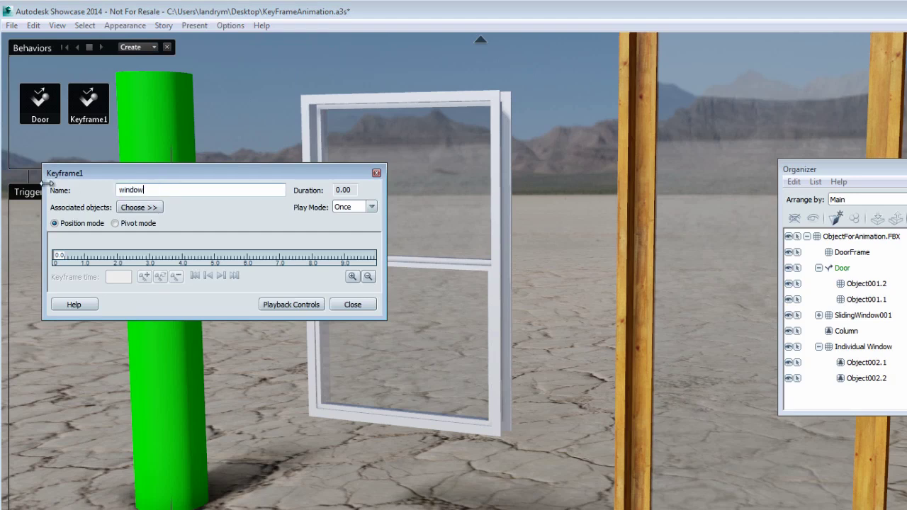
{"action": "left_click", "coordinate": [151, 212]}
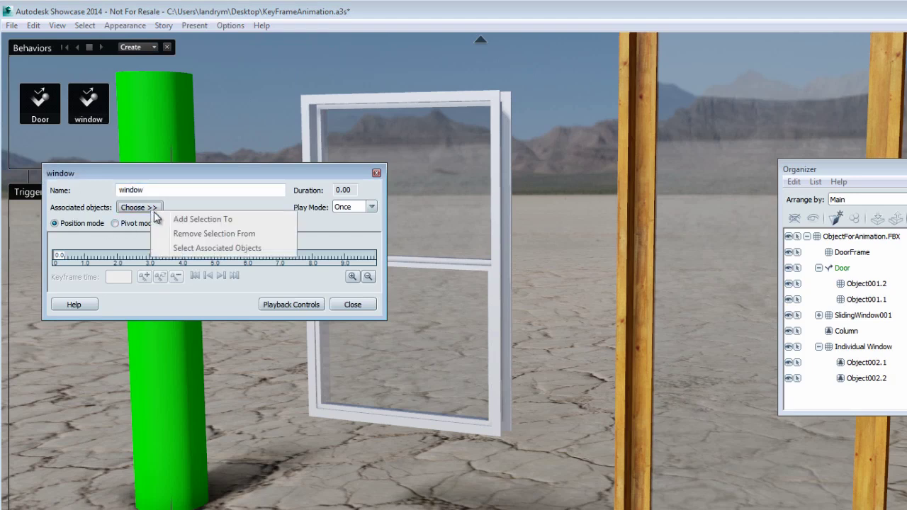
{"action": "left_click", "coordinate": [222, 205]}
{"action": "left_click", "coordinate": [862, 347]}
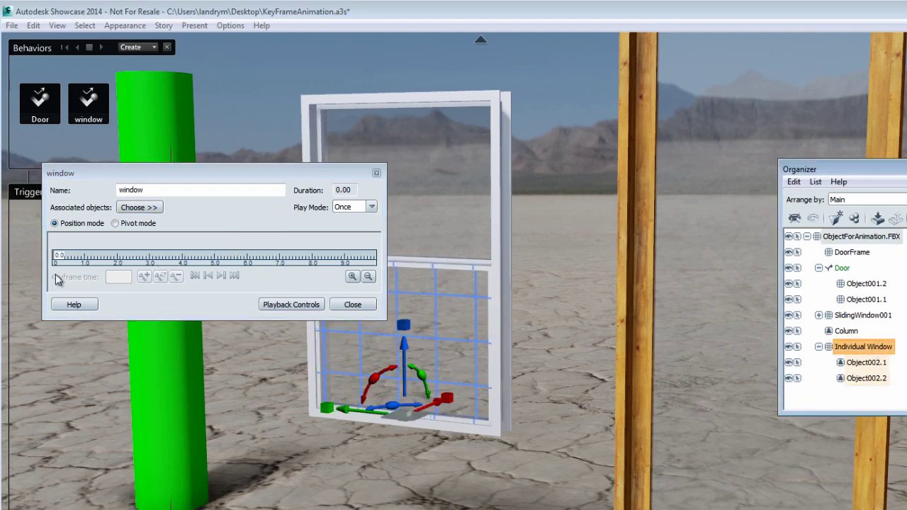
{"action": "left_click", "coordinate": [156, 209]}
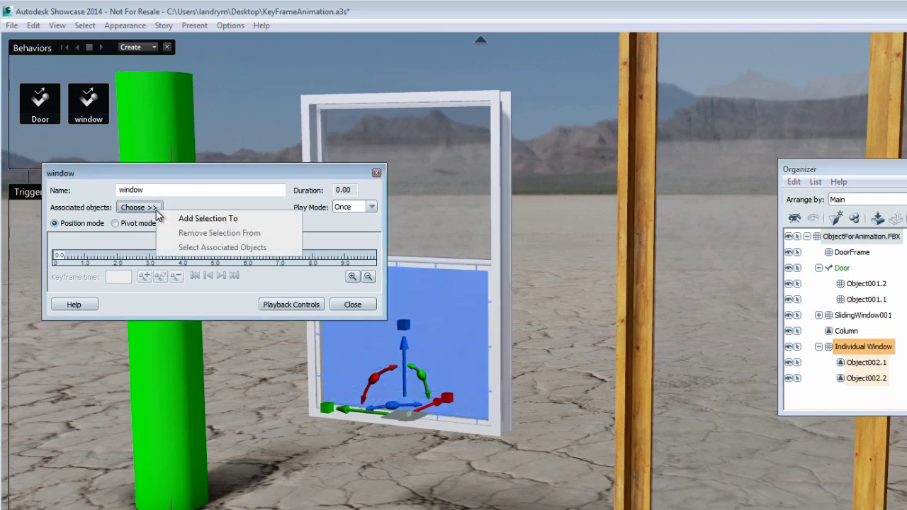
{"action": "left_click", "coordinate": [206, 219]}
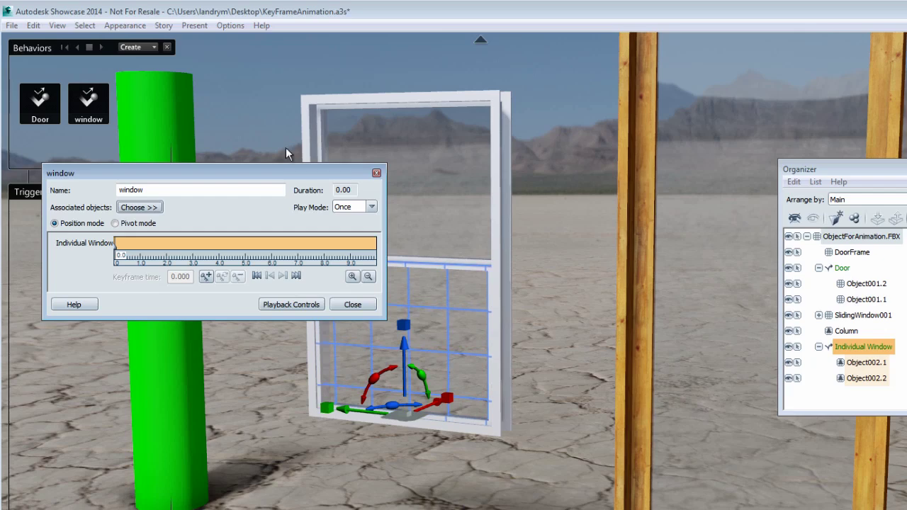
Step: Raise the lower sash to the top of the window frame and record the open position as a keyframe
{"action": "left_click_drag", "start_coordinate": [318, 171], "coordinate": [268, 169]}
{"action": "middle_click_drag", "start_coordinate": [497, 265], "coordinate": [654, 254]}
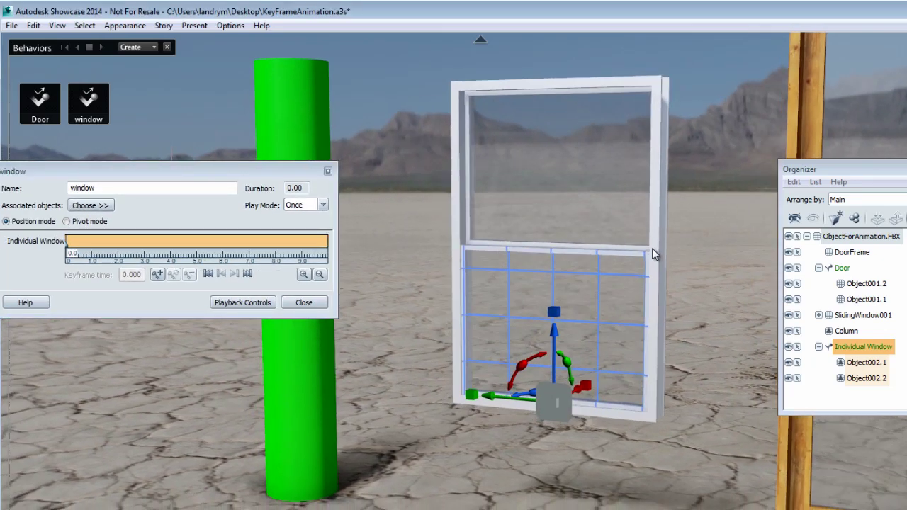
{"action": "left_click_drag", "start_coordinate": [231, 173], "coordinate": [253, 175]}
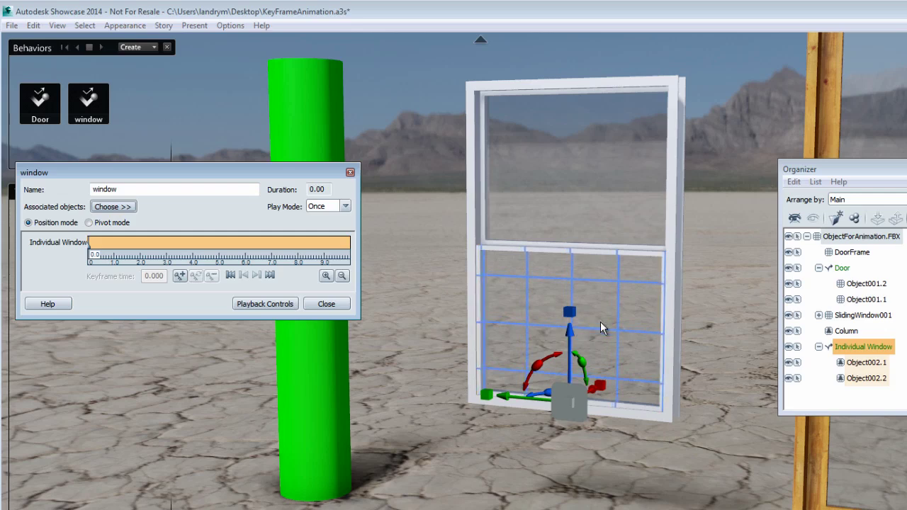
{"action": "left_click_drag", "start_coordinate": [572, 341], "coordinate": [557, 200]}
{"action": "left_click", "coordinate": [182, 273]}
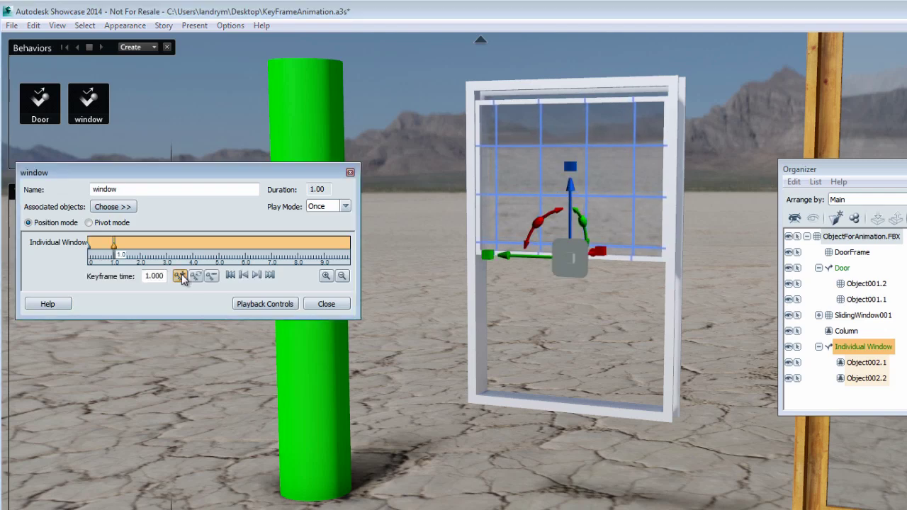
Step: Set the open-window keyframe's time to 2 seconds
{"action": "left_click_drag", "start_coordinate": [115, 251], "coordinate": [141, 261]}
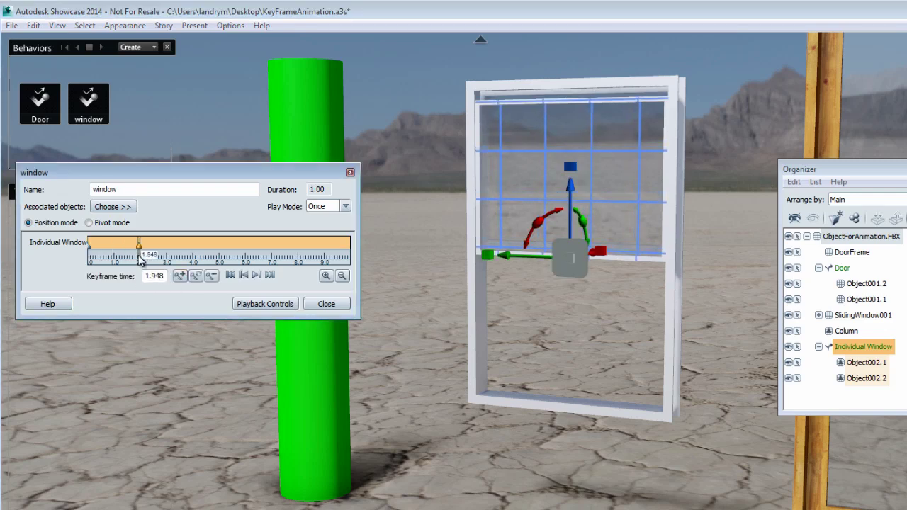
{"action": "type", "text": "2"}
{"action": "key", "text": "Return"}
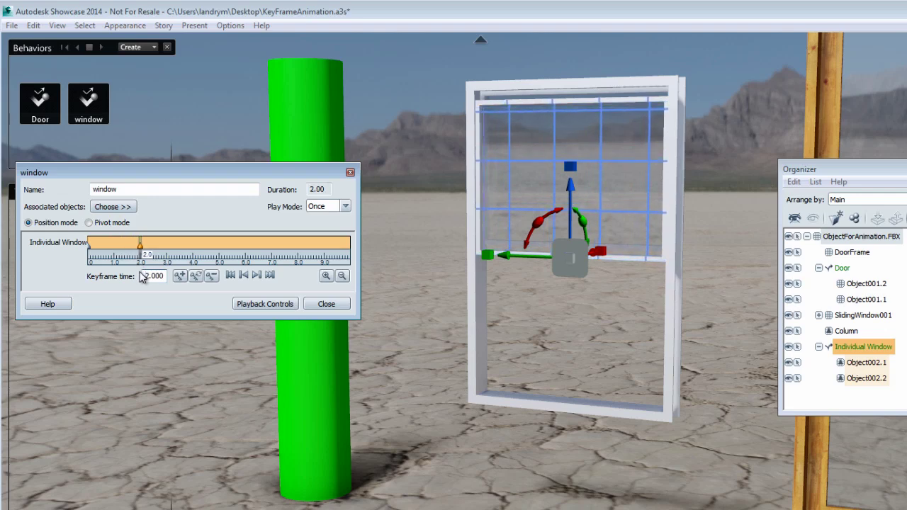
Step: Add another keyframe holding the window open and set its time to 5 seconds
{"action": "left_click", "coordinate": [181, 277]}
{"action": "left_click_drag", "start_coordinate": [168, 248], "coordinate": [218, 257]}
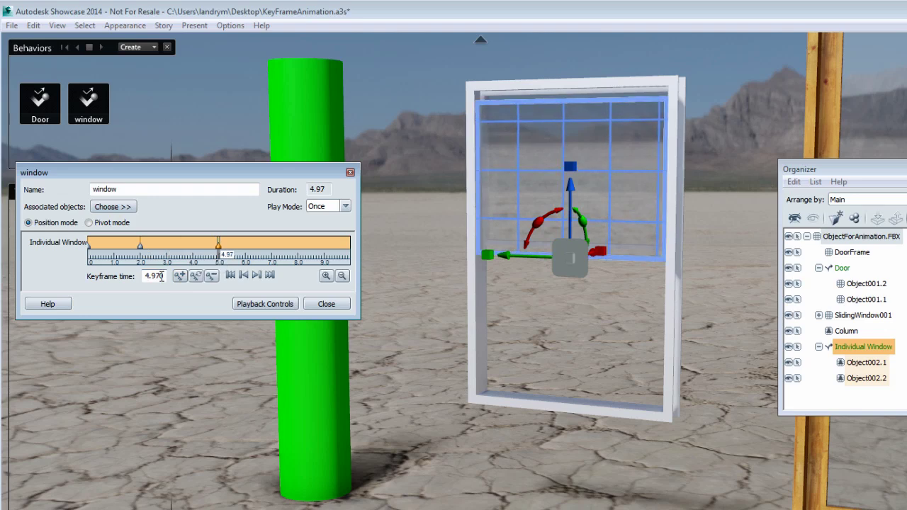
{"action": "left_click_drag", "start_coordinate": [162, 277], "coordinate": [120, 272]}
{"action": "type", "text": "5"}
{"action": "key", "text": "Return"}
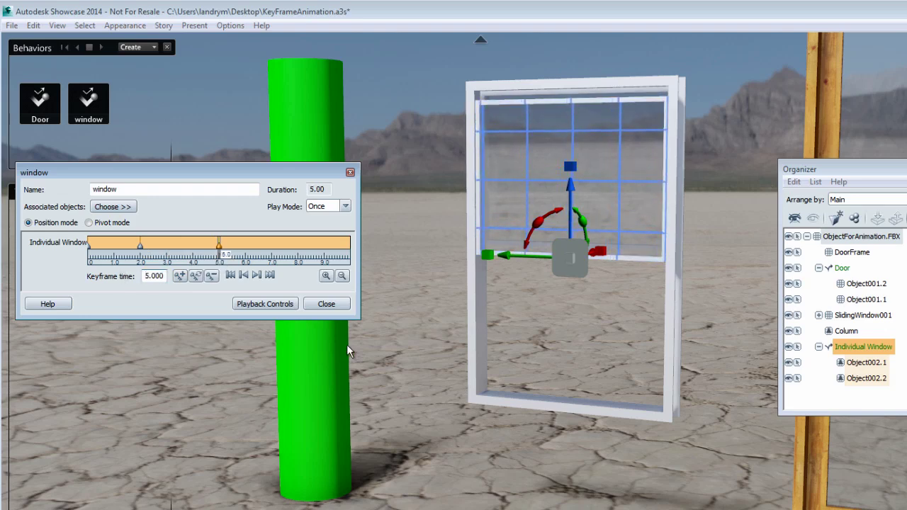
Step: Lower the sash about halfway and record this position as keyframes at 6 and 7 seconds
{"action": "left_click_drag", "start_coordinate": [574, 206], "coordinate": [574, 257]}
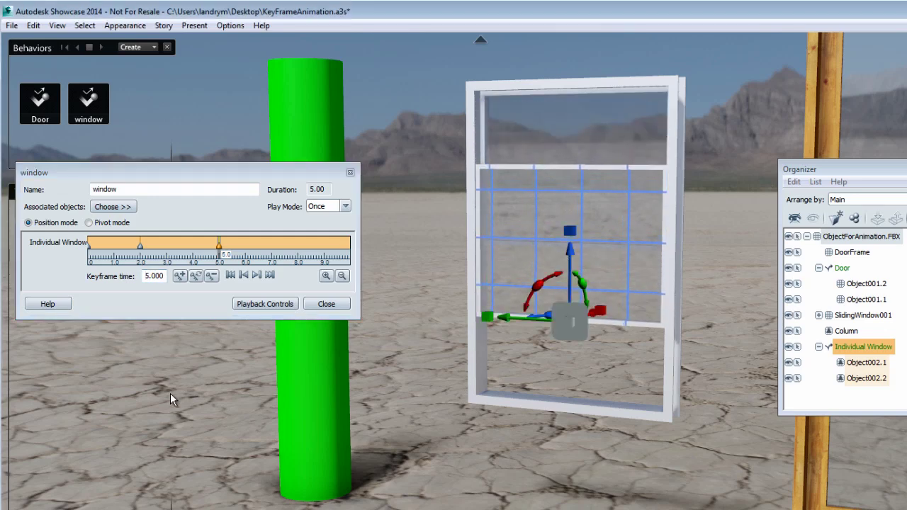
{"action": "left_click", "coordinate": [179, 276]}
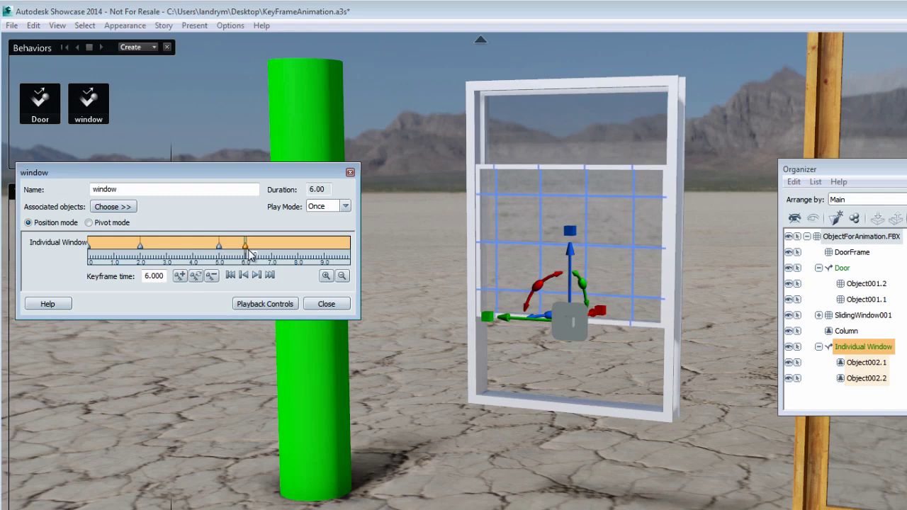
{"action": "left_click", "coordinate": [180, 279]}
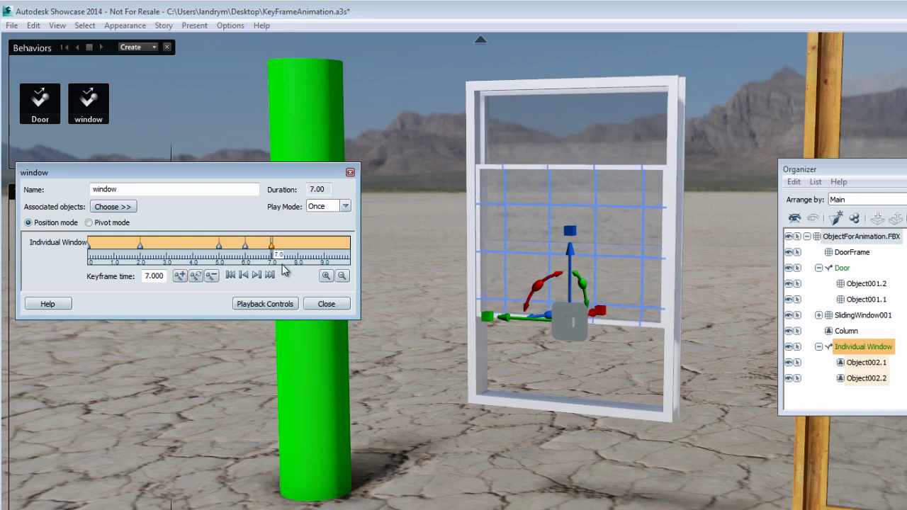
Step: Lower the sash to the bottom of the frame and record the closed position as a keyframe at 9 seconds
{"action": "left_click_drag", "start_coordinate": [571, 259], "coordinate": [572, 334]}
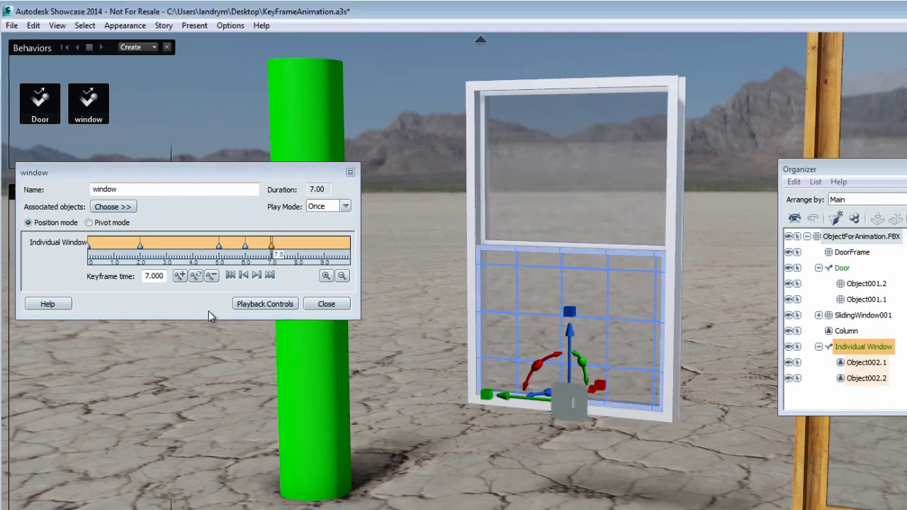
{"action": "left_click", "coordinate": [180, 276]}
{"action": "left_click_drag", "start_coordinate": [298, 248], "coordinate": [325, 269]}
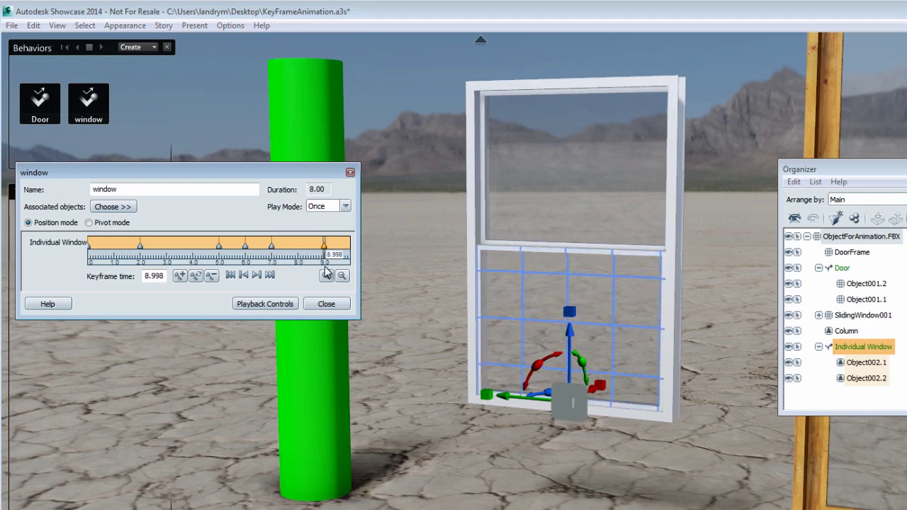
{"action": "left_click_drag", "start_coordinate": [163, 276], "coordinate": [130, 282]}
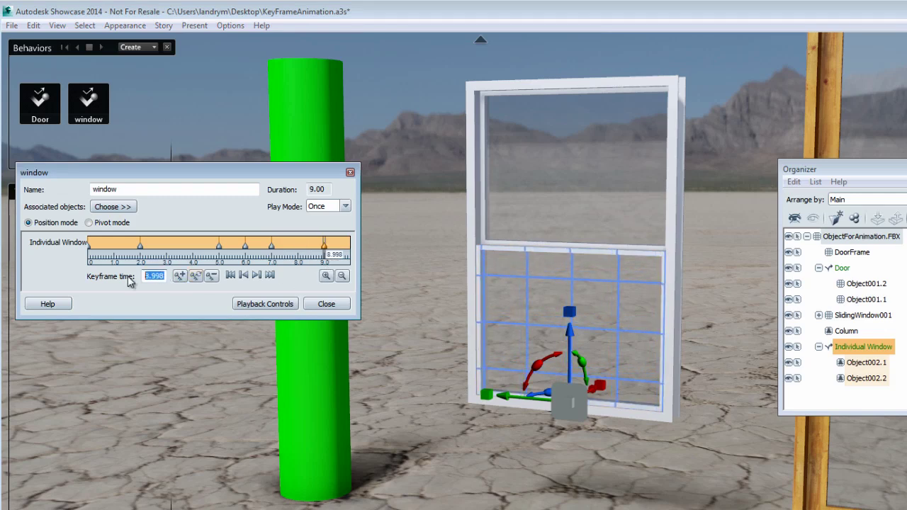
Step: Step through the window animation's keyframes from the start to the last one
{"action": "left_click", "coordinate": [257, 276]}
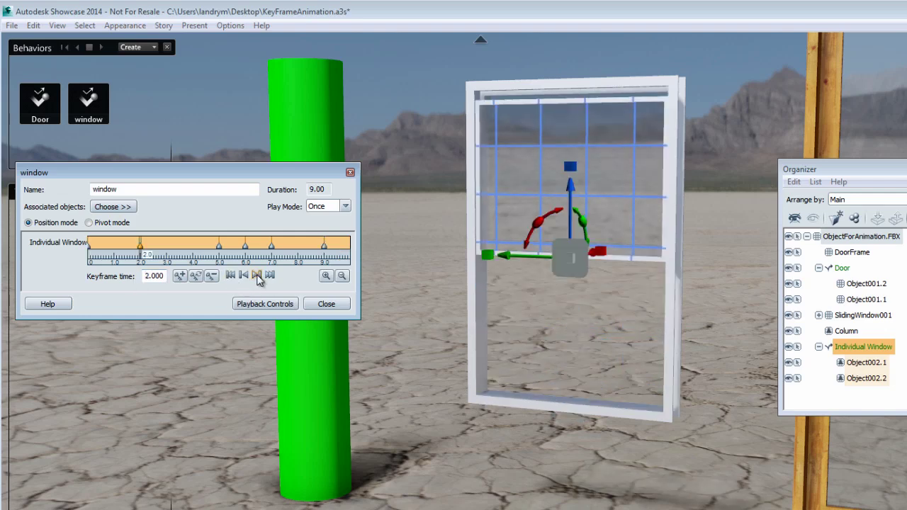
{"action": "left_click", "coordinate": [257, 277]}
{"action": "left_click", "coordinate": [257, 276]}
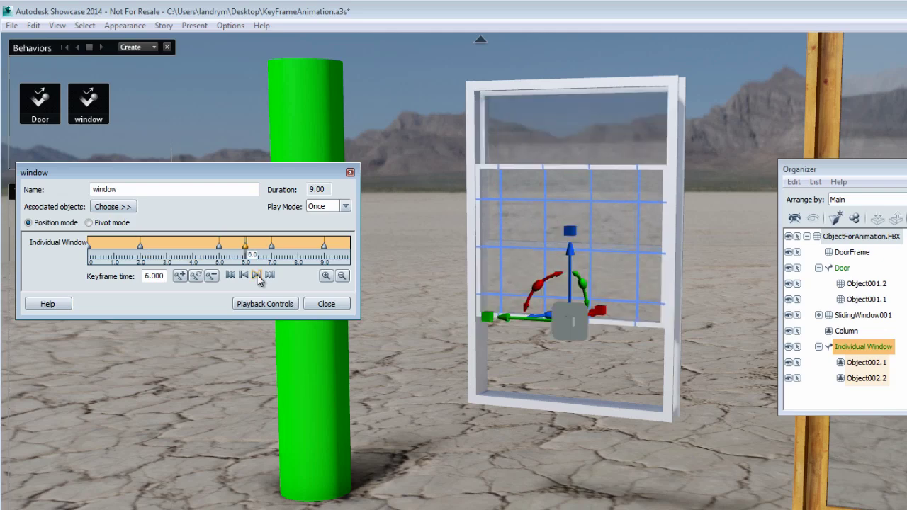
{"action": "left_click", "coordinate": [257, 277]}
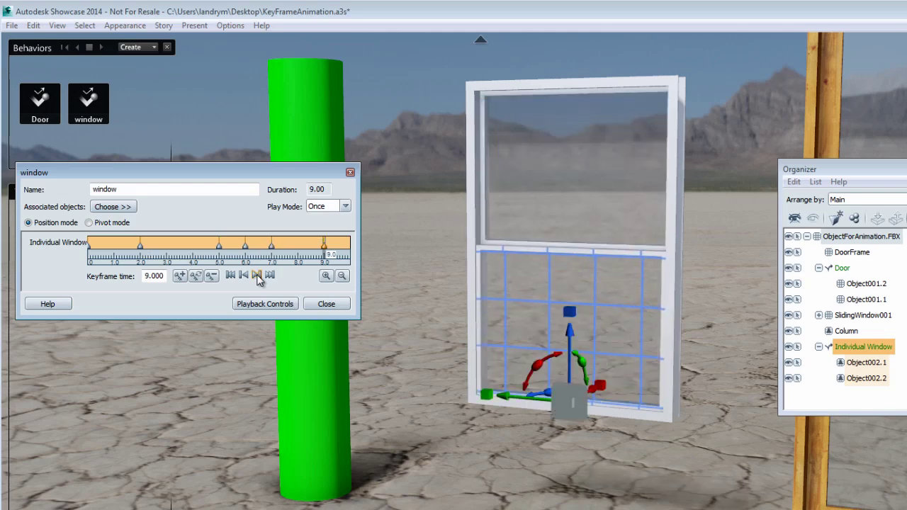
Step: Rewind and play the window animation with its playback controls, and close both animation windows
{"action": "left_click", "coordinate": [264, 304]}
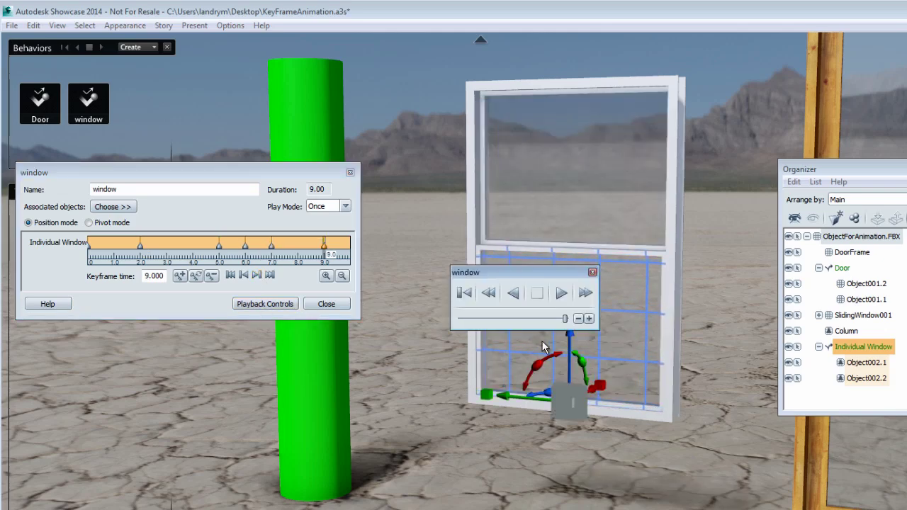
{"action": "left_click_drag", "start_coordinate": [566, 323], "coordinate": [454, 328]}
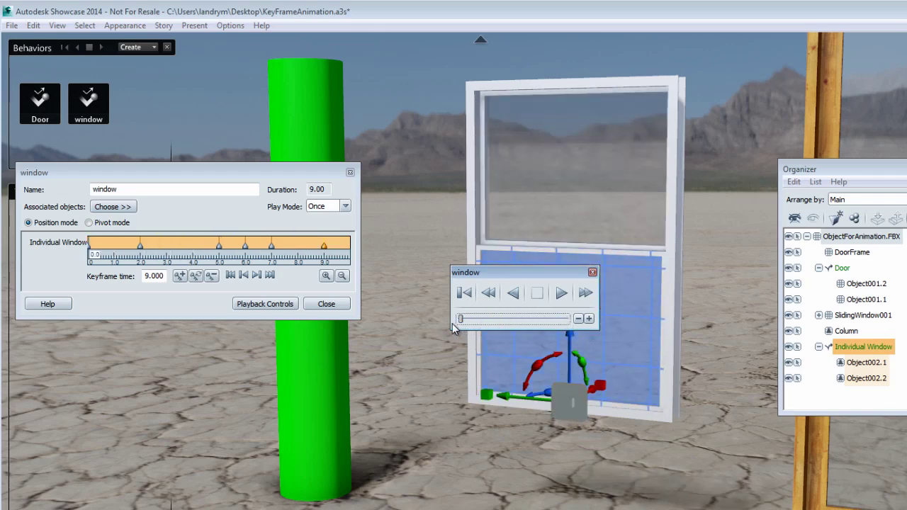
{"action": "left_click_drag", "start_coordinate": [519, 276], "coordinate": [215, 342]}
{"action": "left_click", "coordinate": [259, 359]}
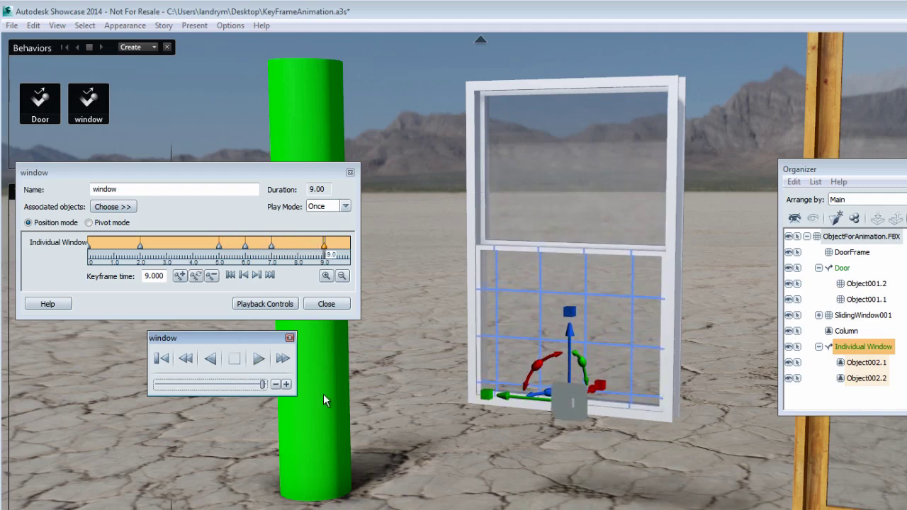
{"action": "left_click", "coordinate": [289, 338]}
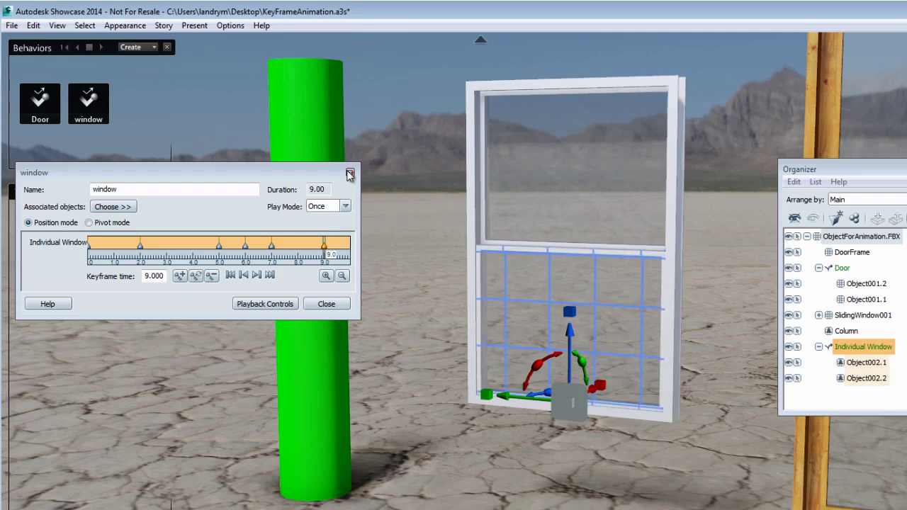
{"action": "left_click", "coordinate": [350, 174]}
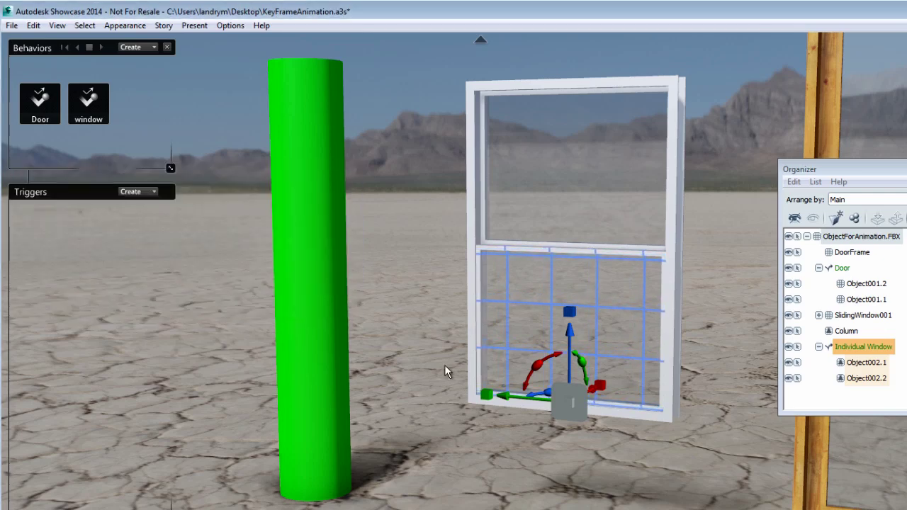
Step: Create a keyframe animation for the green column and name it Column
{"action": "left_click", "coordinate": [395, 344]}
{"action": "middle_click_drag", "start_coordinate": [334, 291], "coordinate": [430, 279]}
{"action": "left_click", "coordinate": [416, 300]}
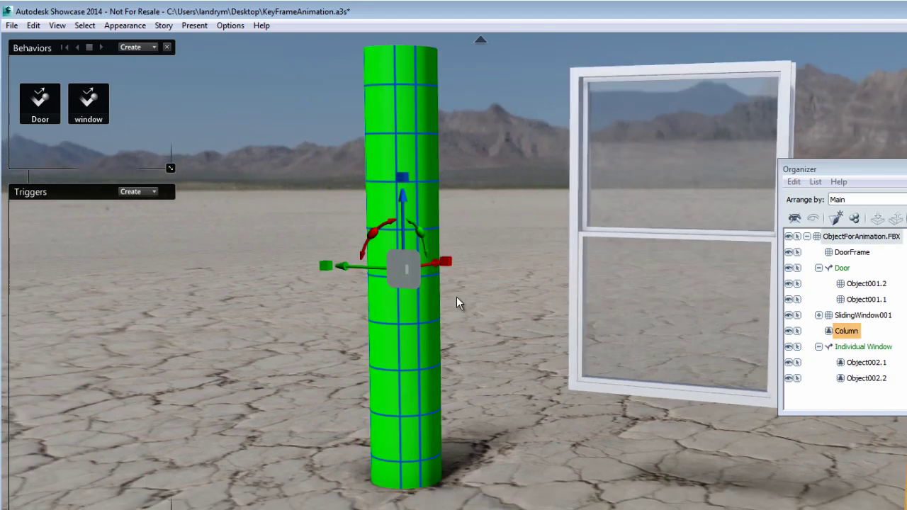
{"action": "left_click_drag", "start_coordinate": [458, 304], "coordinate": [456, 344]}
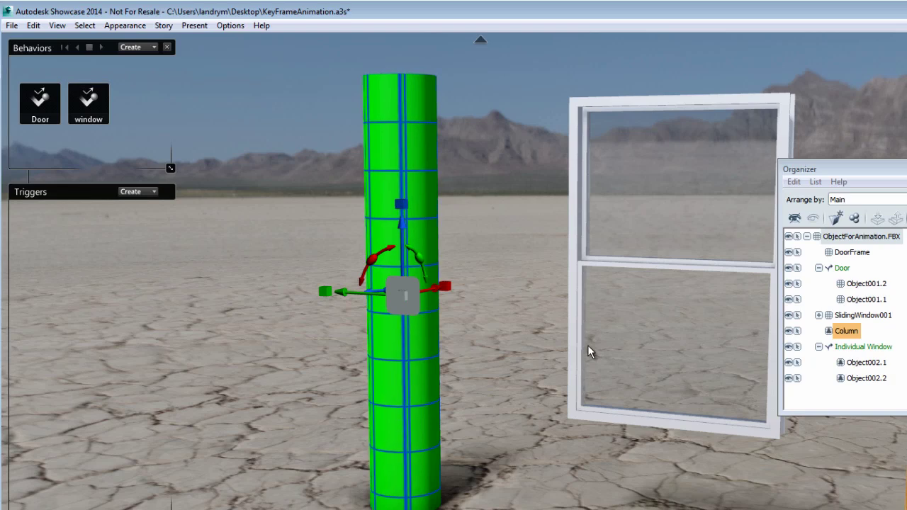
{"action": "left_click", "coordinate": [154, 47]}
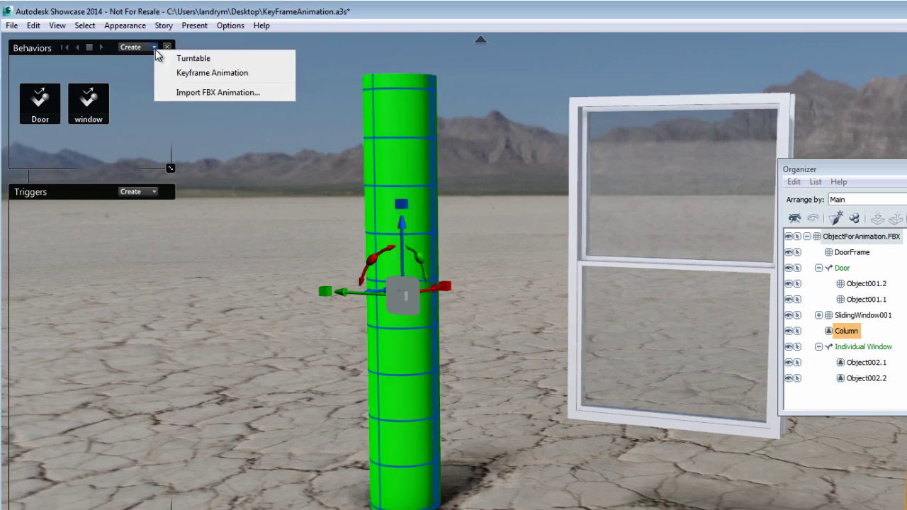
{"action": "left_click", "coordinate": [188, 72]}
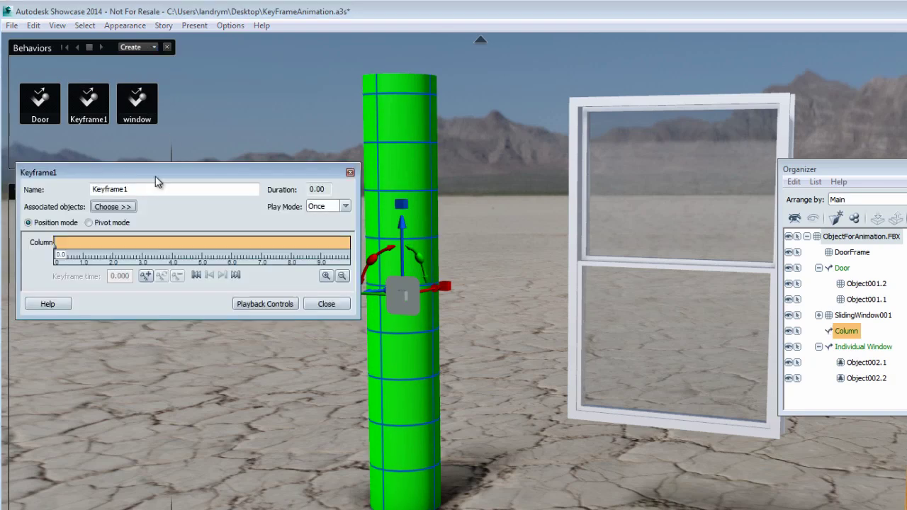
{"action": "left_click_drag", "start_coordinate": [131, 189], "coordinate": [43, 192]}
{"action": "type", "text": "Column"}
{"action": "key", "text": "Return"}
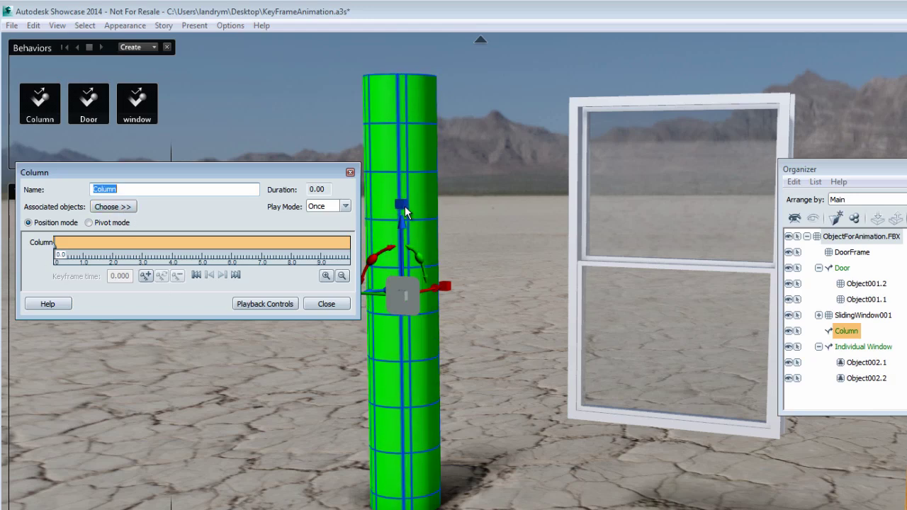
Step: Flatten the column almost completely along its height and record this shape as a keyframe at about 5 seconds
{"action": "left_click_drag", "start_coordinate": [406, 211], "coordinate": [433, 348]}
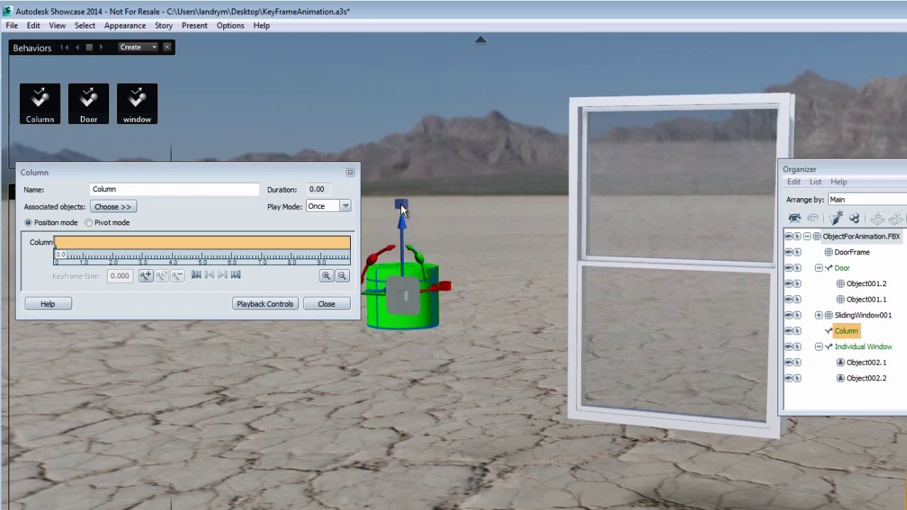
{"action": "left_click_drag", "start_coordinate": [400, 205], "coordinate": [421, 275]}
{"action": "left_click_drag", "start_coordinate": [446, 377], "coordinate": [453, 404]}
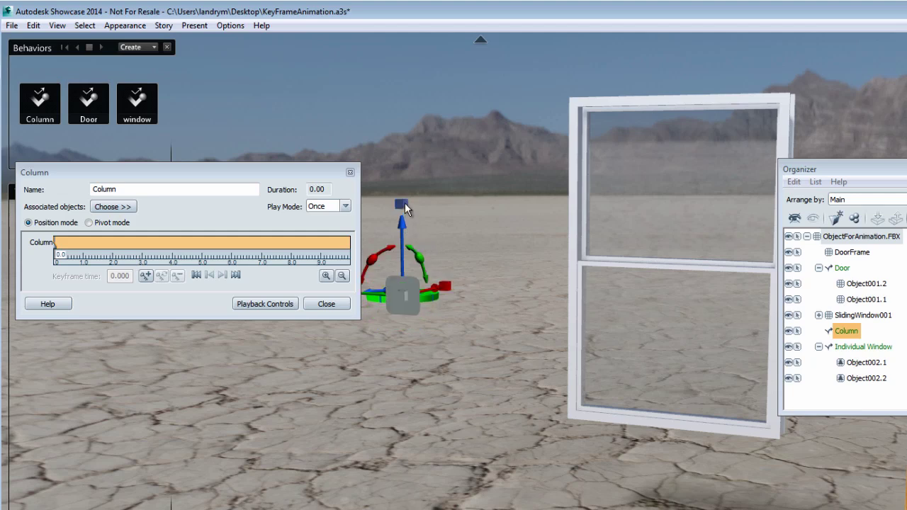
{"action": "left_click_drag", "start_coordinate": [404, 202], "coordinate": [407, 221]}
{"action": "left_click", "coordinate": [145, 276]}
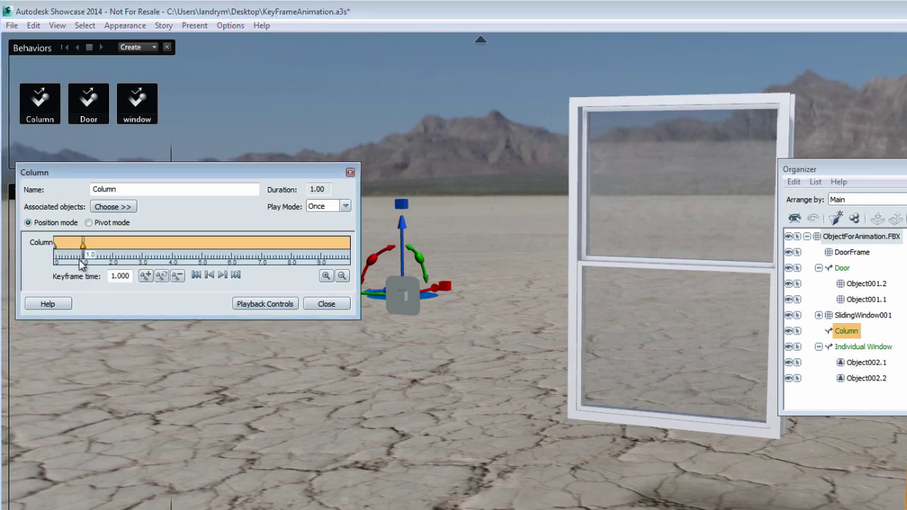
{"action": "left_click_drag", "start_coordinate": [84, 249], "coordinate": [204, 268]}
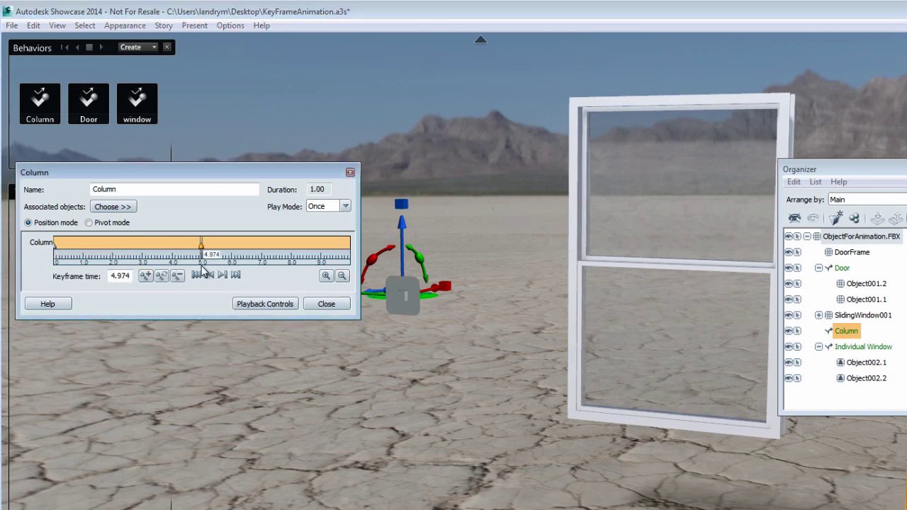
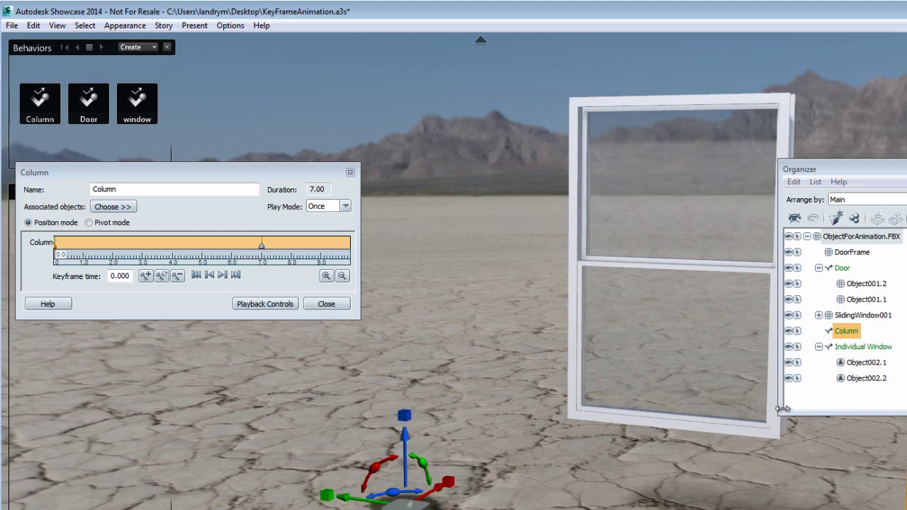
Step: Step the Column animation to its 7-second keyframe and back to the start, and close its editor
{"action": "left_click", "coordinate": [222, 276]}
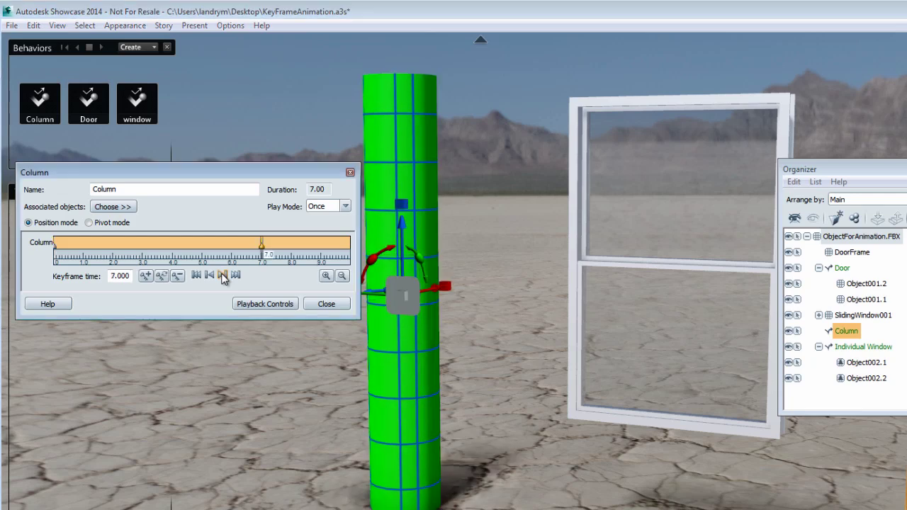
{"action": "left_click", "coordinate": [197, 275]}
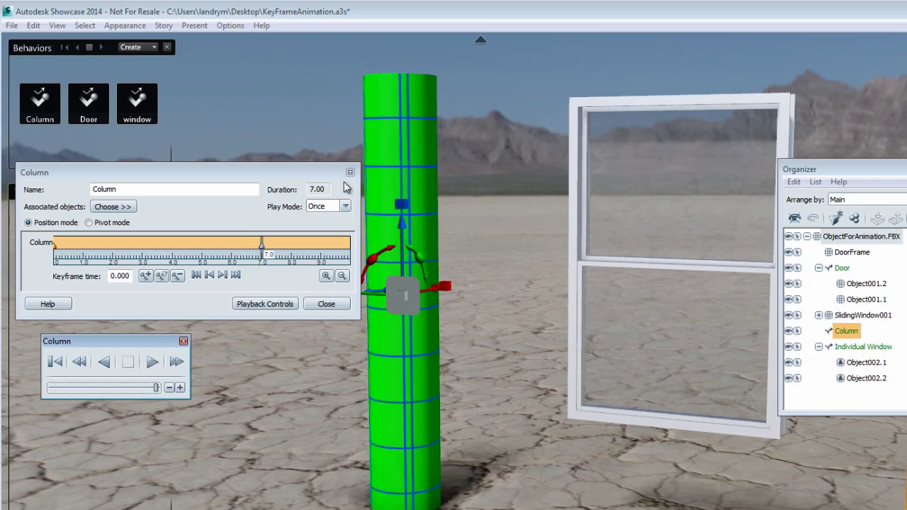
{"action": "left_click", "coordinate": [350, 173]}
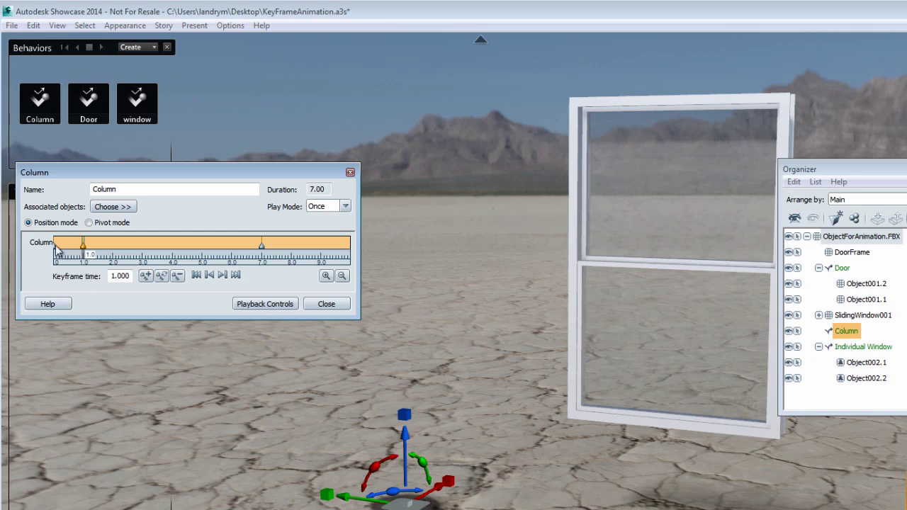
Step: Move the flattened column's keyframe from 1 second to the start of the timeline and jump to the 7-second keyframe
{"action": "left_click", "coordinate": [58, 250]}
{"action": "left_click_drag", "start_coordinate": [83, 245], "coordinate": [77, 257]}
{"action": "left_click", "coordinate": [222, 275]}
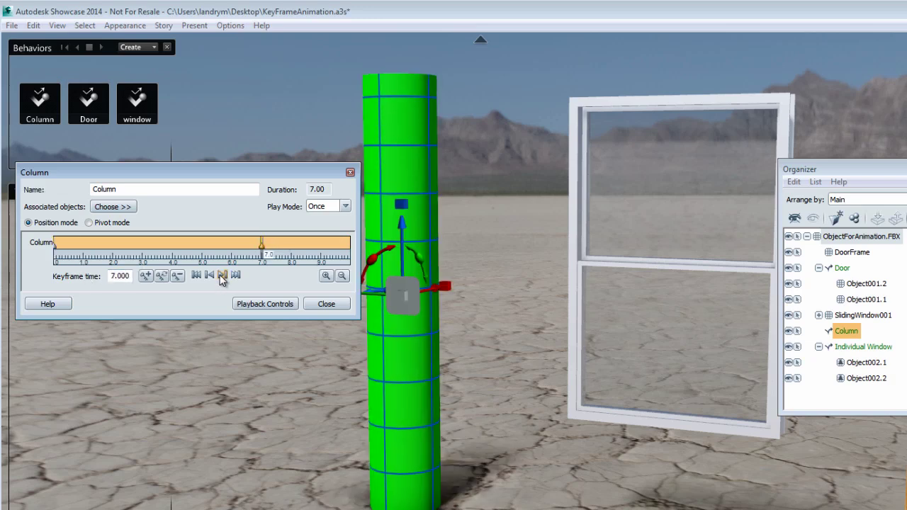
Step: Rewind and play the Column animation with its playback controls, and close both animation windows
{"action": "left_click", "coordinate": [252, 304]}
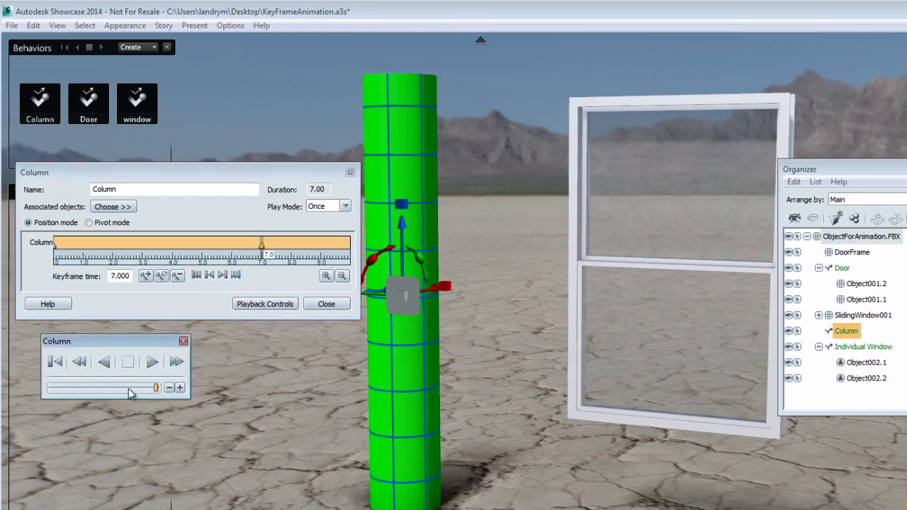
{"action": "left_click_drag", "start_coordinate": [156, 388], "coordinate": [44, 392]}
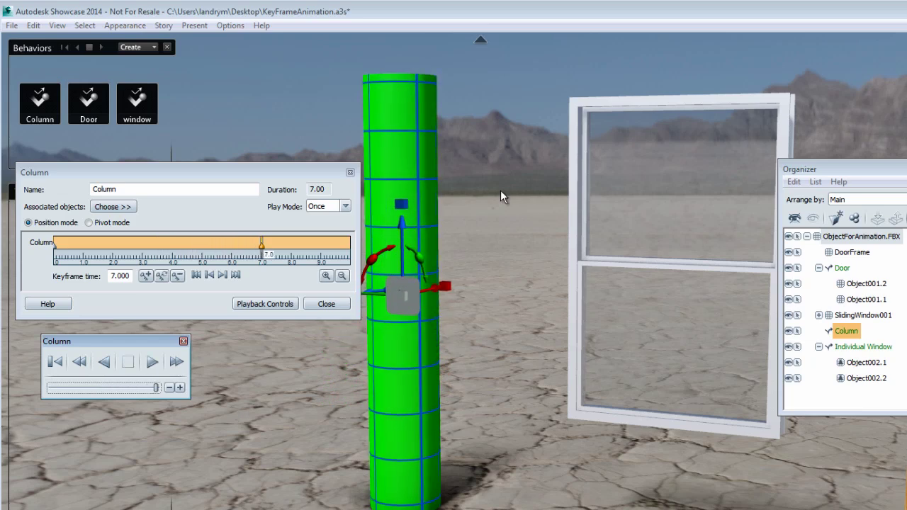
{"action": "left_click", "coordinate": [490, 120]}
{"action": "left_click", "coordinate": [350, 173]}
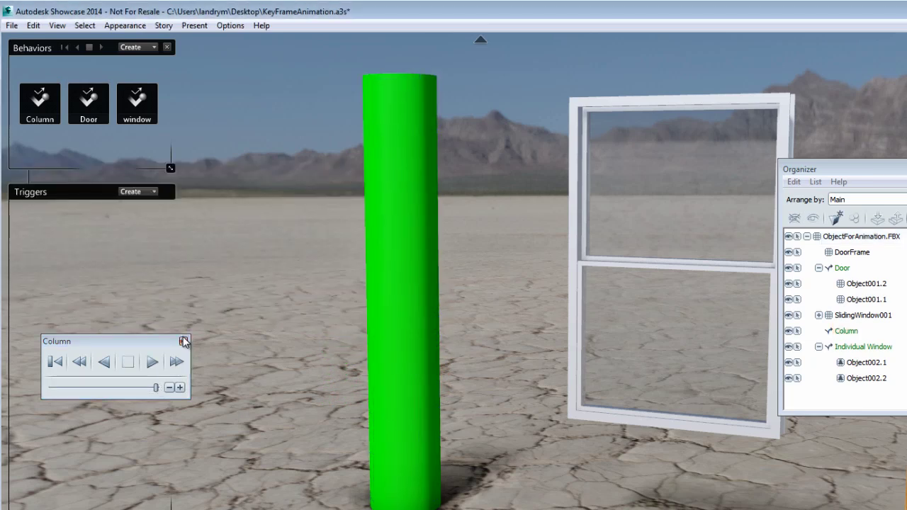
{"action": "left_click", "coordinate": [183, 341]}
Step: Close the Organizer, bring the column, window and door into view, and play all behaviors from the start
{"action": "middle_click_drag", "start_coordinate": [251, 193], "coordinate": [129, 220], "text": "alt"}
{"action": "scroll", "coordinate": [501, 278], "scroll_direction": "down", "scroll_amount": 5}
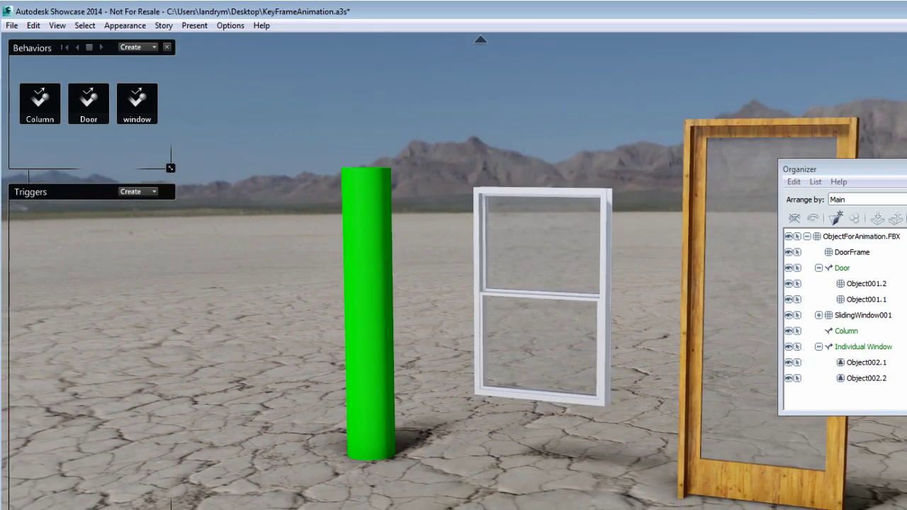
{"action": "left_click", "coordinate": [906, 169]}
{"action": "middle_click_drag", "start_coordinate": [621, 333], "coordinate": [449, 338], "text": "alt"}
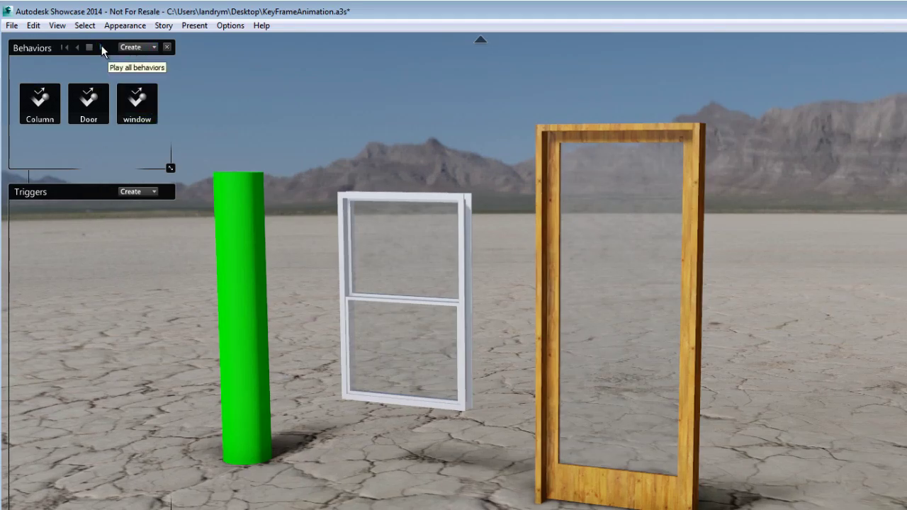
{"action": "left_click", "coordinate": [65, 47]}
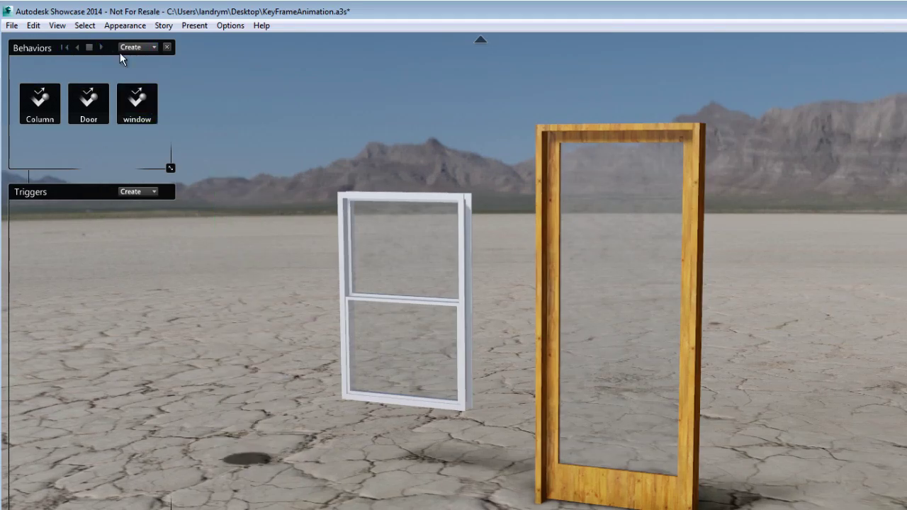
{"action": "left_click", "coordinate": [101, 47]}
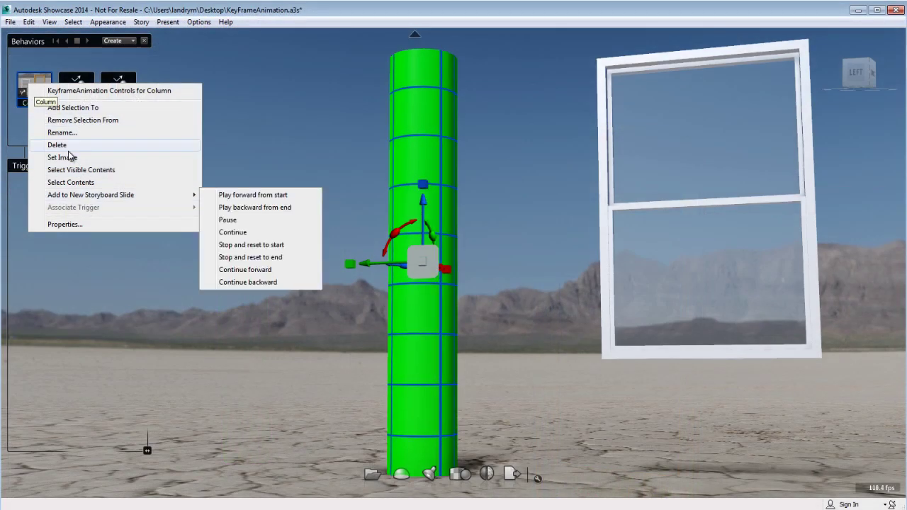
Step: Set the thumbnail images of the Column and Door behaviors, using a view framed on the door for Door
{"action": "left_click", "coordinate": [72, 159]}
{"action": "middle_click_drag", "start_coordinate": [502, 239], "coordinate": [217, 280]}
{"action": "scroll", "coordinate": [359, 277], "scroll_direction": "down", "scroll_amount": 5}
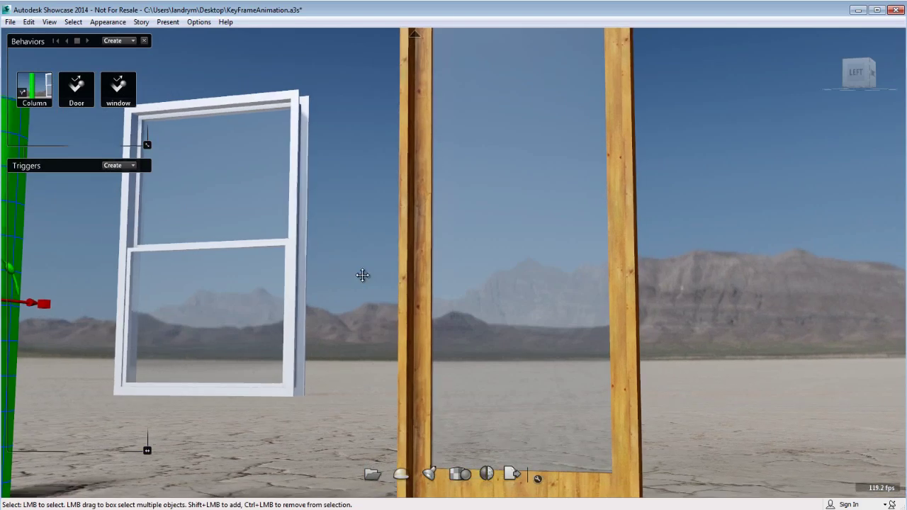
{"action": "middle_click_drag", "start_coordinate": [406, 238], "coordinate": [340, 234]}
{"action": "right_click", "coordinate": [74, 91]}
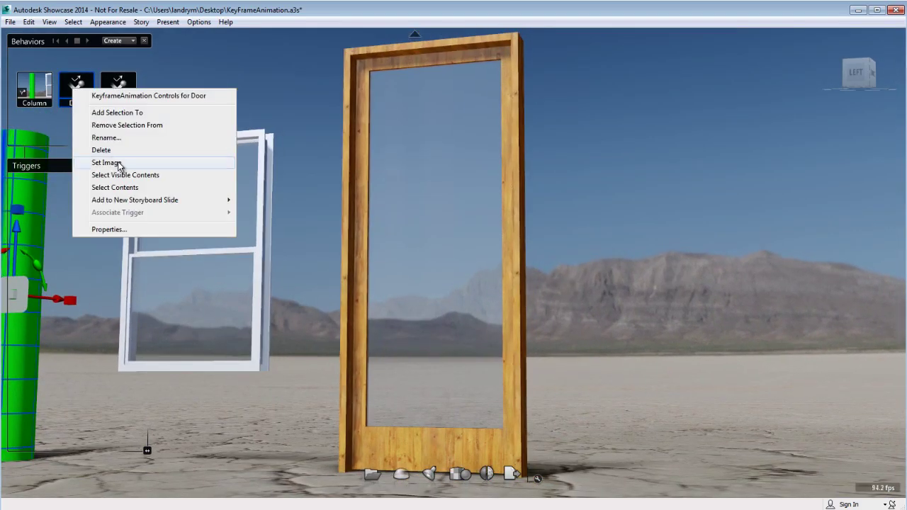
Step: Frame the sliding window in the view and set it as the window behavior's thumbnail image
{"action": "middle_click_drag", "start_coordinate": [187, 224], "coordinate": [452, 247]}
{"action": "scroll", "coordinate": [387, 231], "scroll_direction": "up", "scroll_amount": 10}
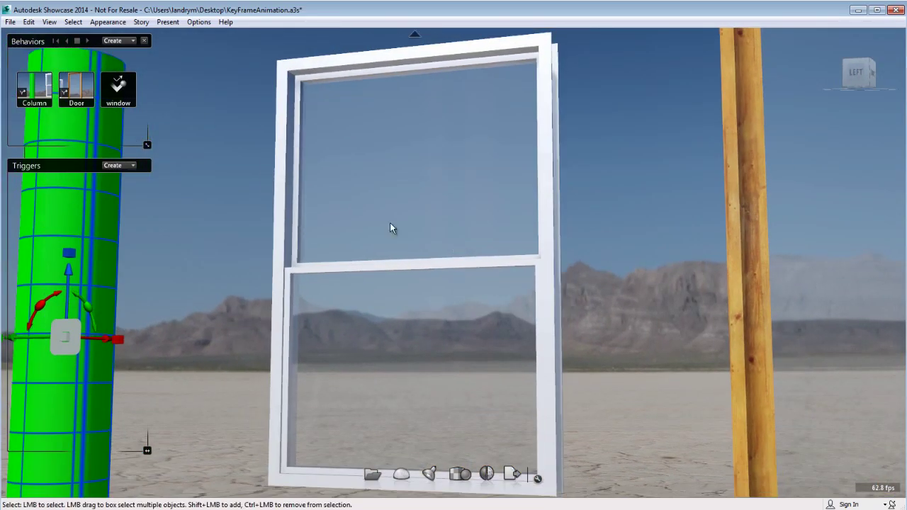
{"action": "right_click", "coordinate": [118, 87]}
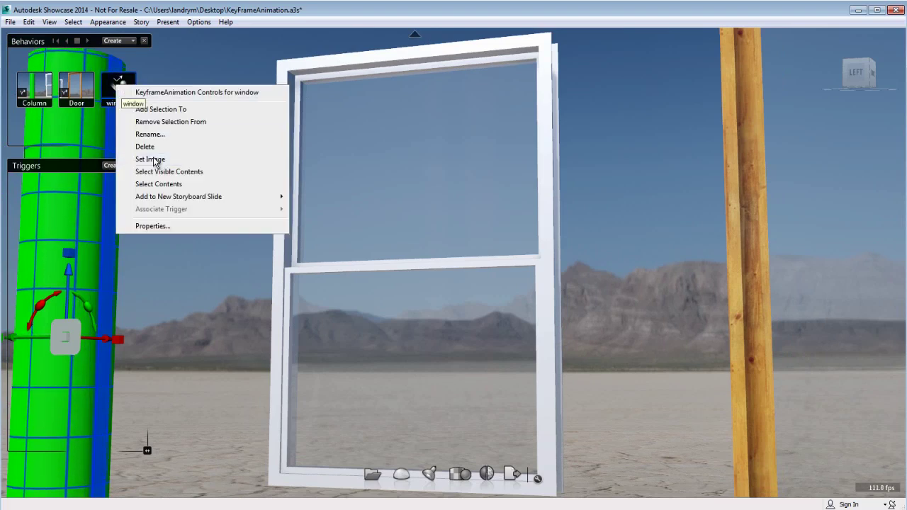
{"action": "left_click", "coordinate": [152, 160]}
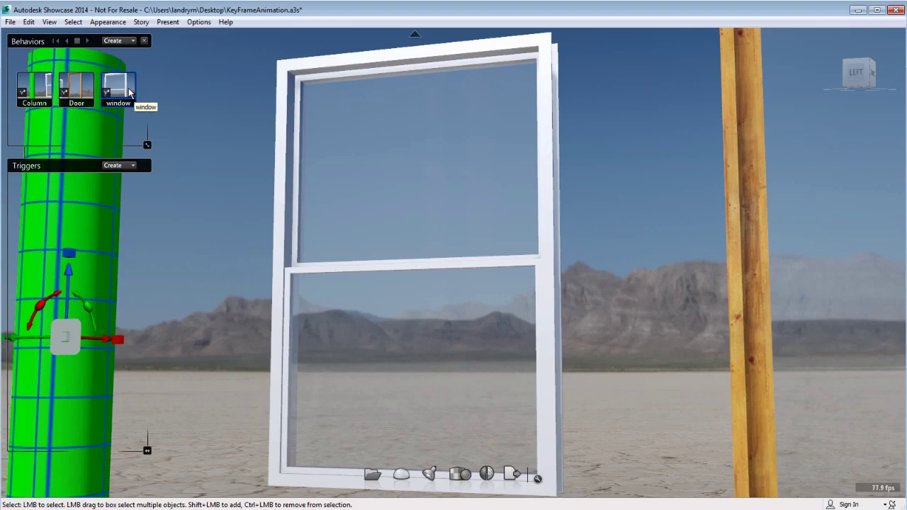
{"action": "scroll", "coordinate": [228, 296], "scroll_direction": "down", "scroll_amount": 5}
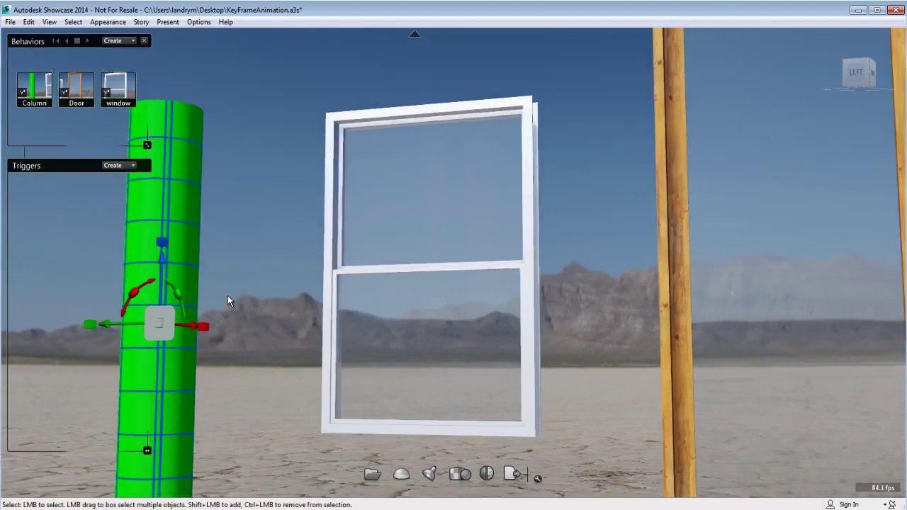